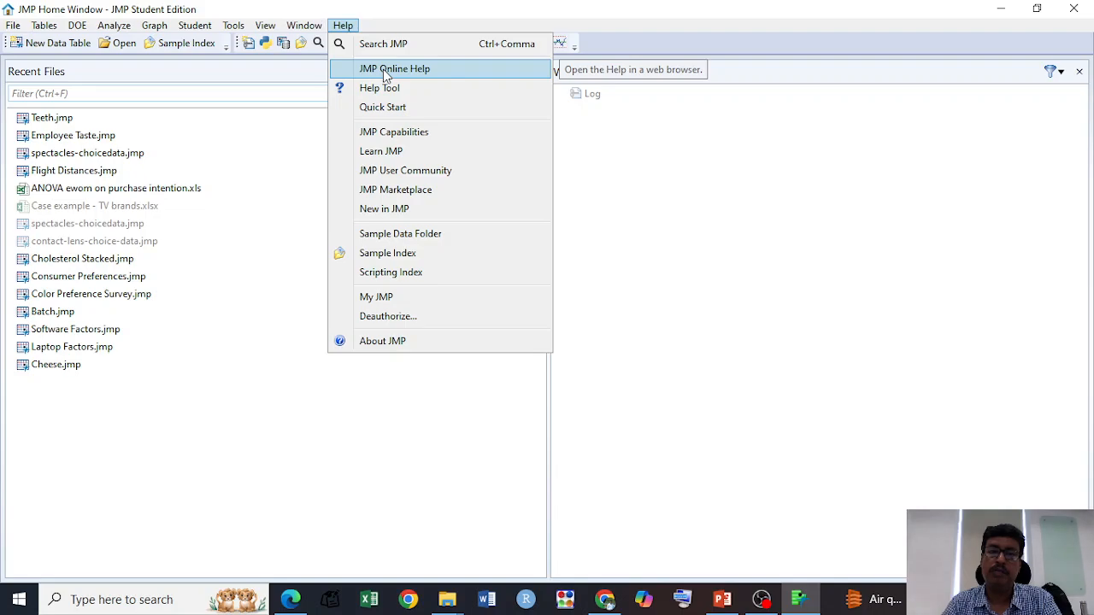
Step: Open the JMP Online Help and switch to the Edge browser to bring up the JMP 18.2 Help page
{"action": "left_click", "coordinate": [384, 75]}
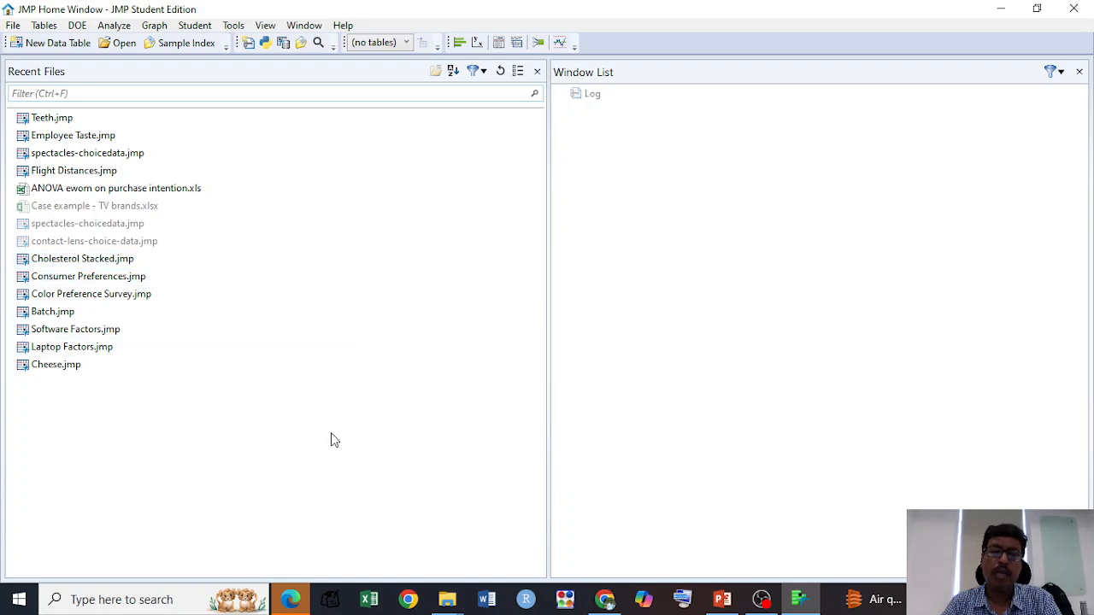
{"action": "left_click", "coordinate": [293, 601]}
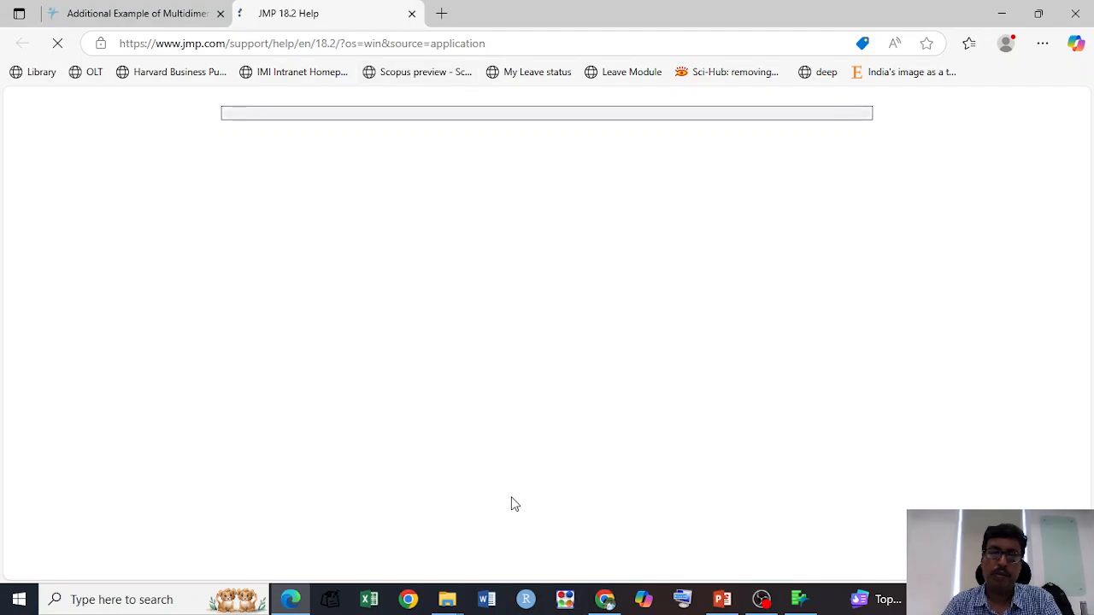
{"action": "mouse_move", "coordinate": [811, 605]}
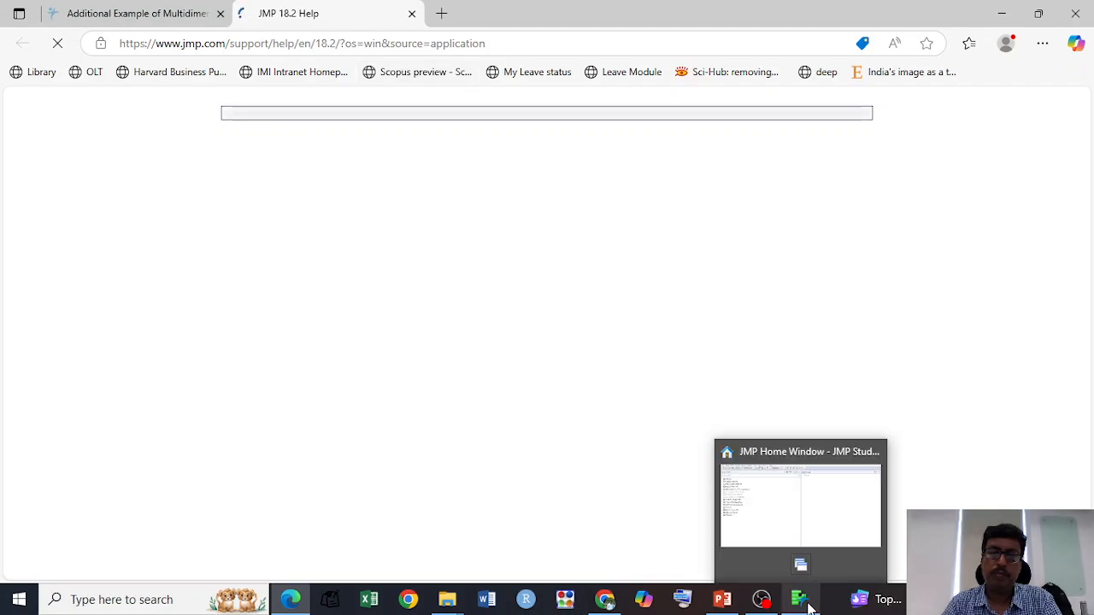
{"action": "left_click", "coordinate": [787, 503]}
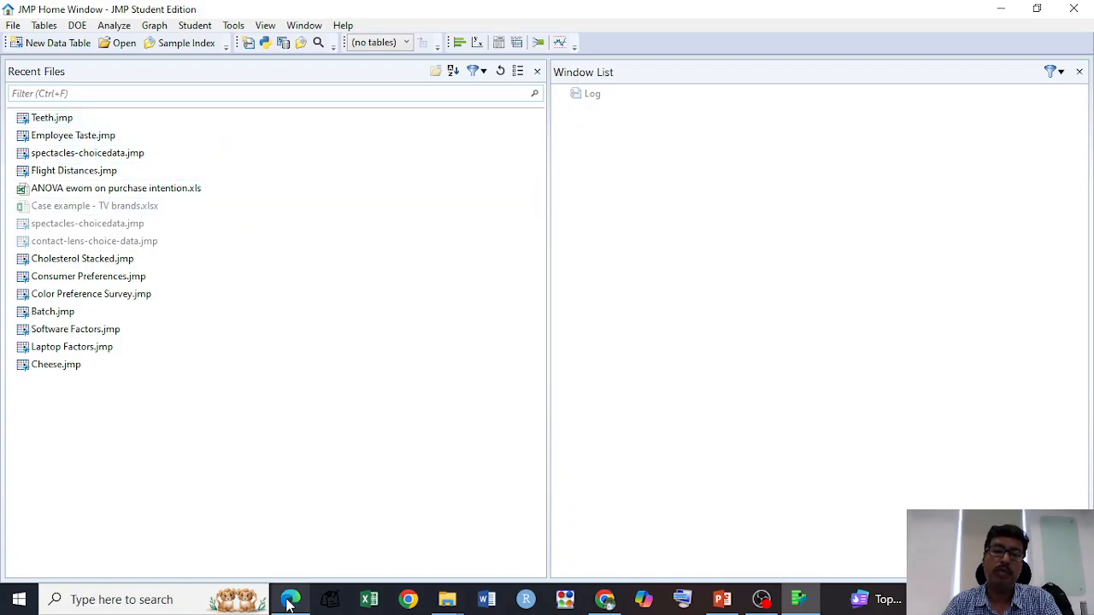
{"action": "mouse_move", "coordinate": [292, 598]}
{"action": "left_click", "coordinate": [308, 524]}
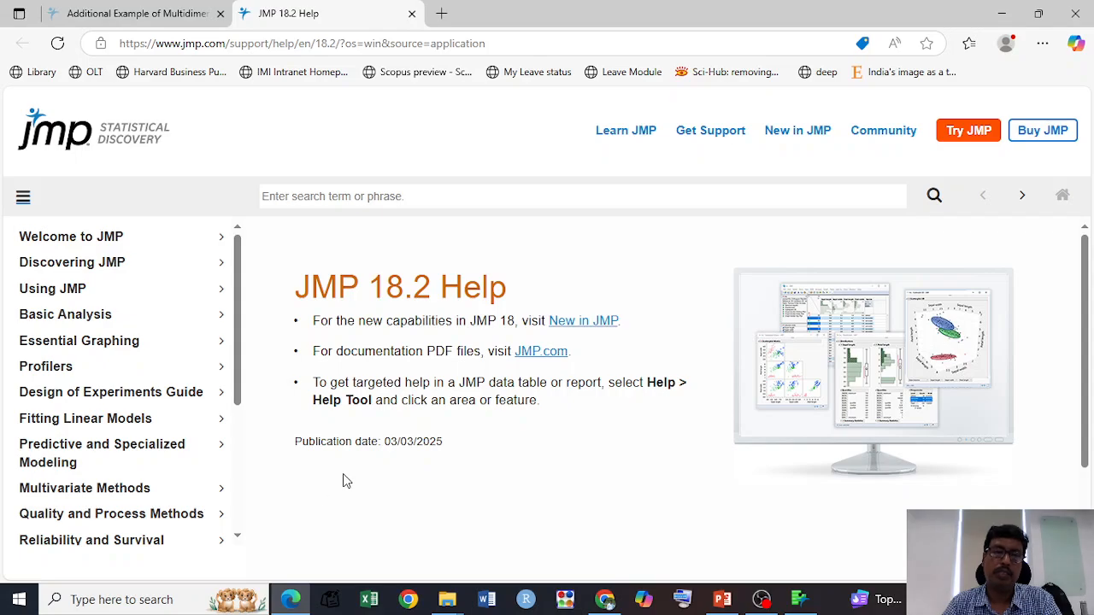
Step: Find the Multivariate Methods section in the help contents and open it
{"action": "scroll", "coordinate": [342, 479], "scroll_direction": "down", "scroll_amount": 1}
{"action": "scroll", "coordinate": [121, 423], "scroll_direction": "down", "scroll_amount": 5}
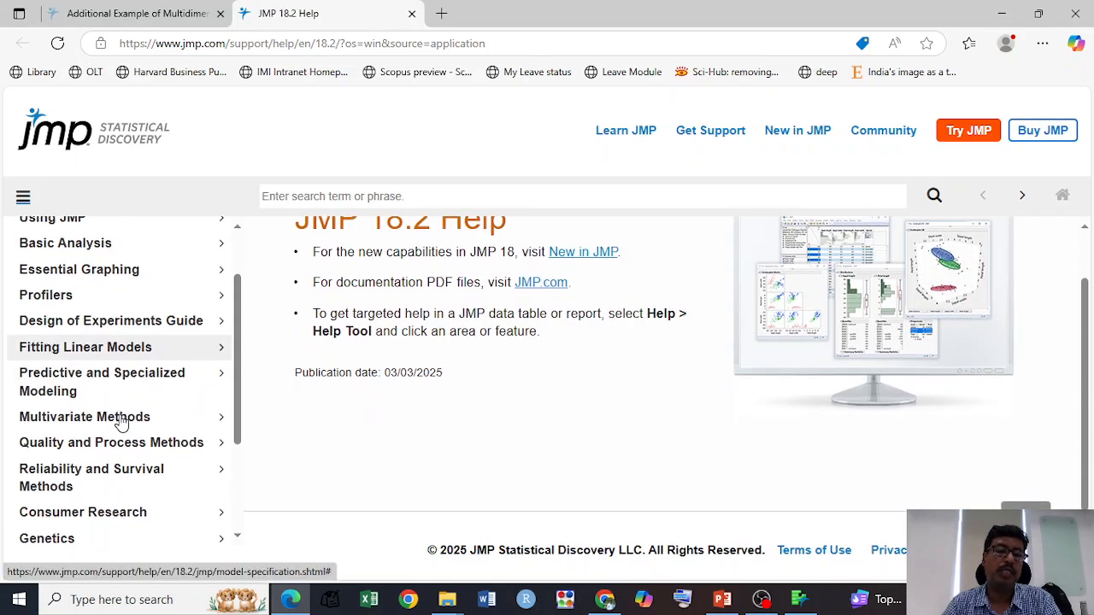
{"action": "scroll", "coordinate": [121, 421], "scroll_direction": "down", "scroll_amount": 2}
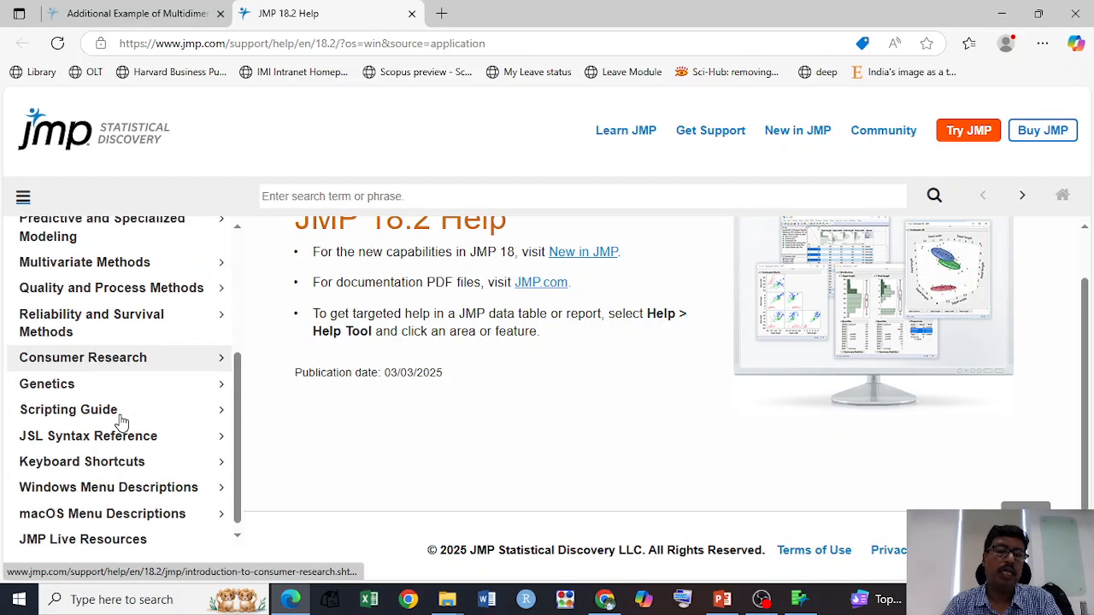
{"action": "scroll", "coordinate": [121, 420], "scroll_direction": "up", "scroll_amount": 2}
{"action": "scroll", "coordinate": [122, 423], "scroll_direction": "up", "scroll_amount": 2}
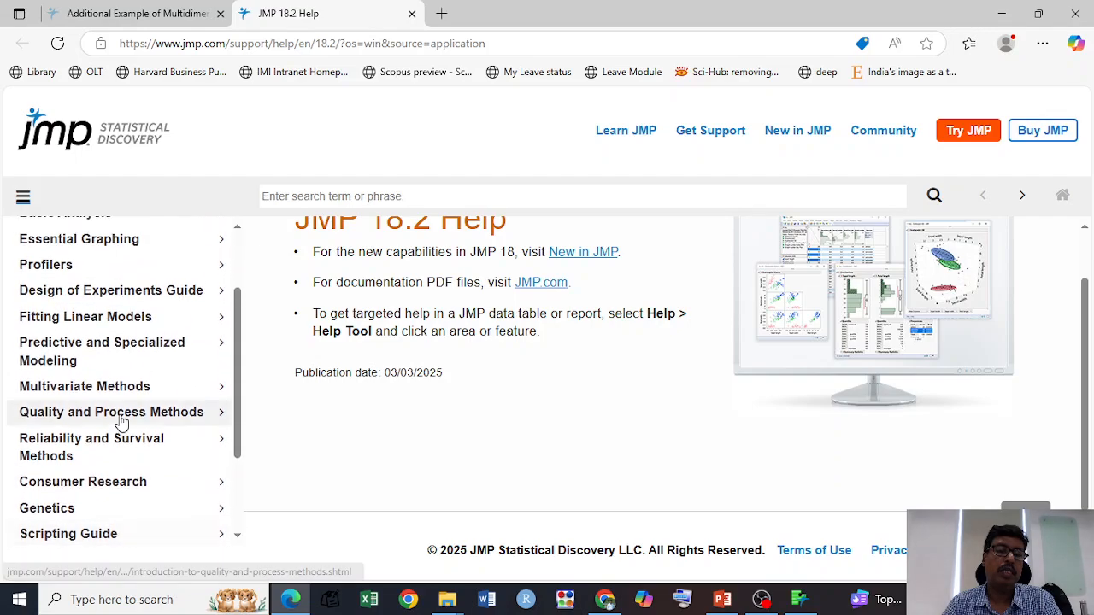
{"action": "scroll", "coordinate": [149, 425], "scroll_direction": "up", "scroll_amount": 1}
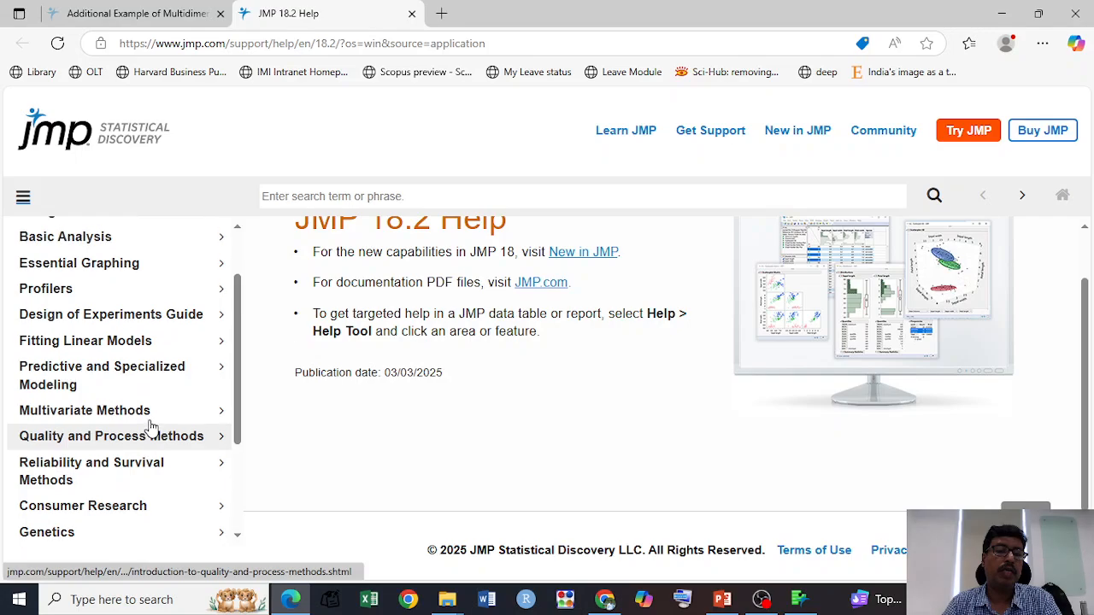
{"action": "left_click", "coordinate": [168, 412]}
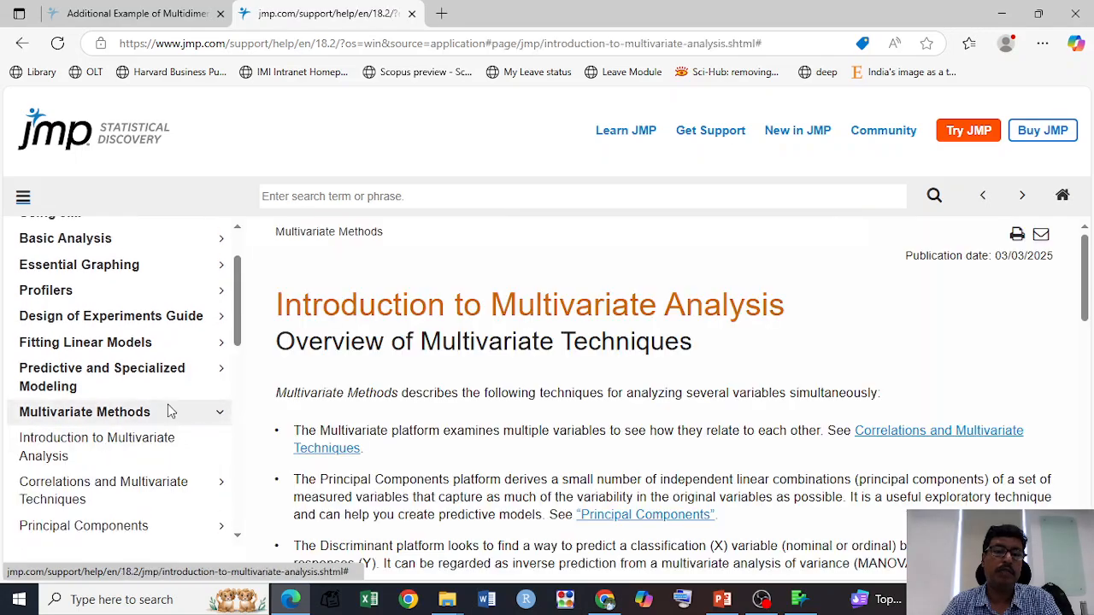
Step: Open the Additional Example of Multidimensional Scaling page under the Multidimensional Scaling topic
{"action": "scroll", "coordinate": [169, 412], "scroll_direction": "down", "scroll_amount": 5}
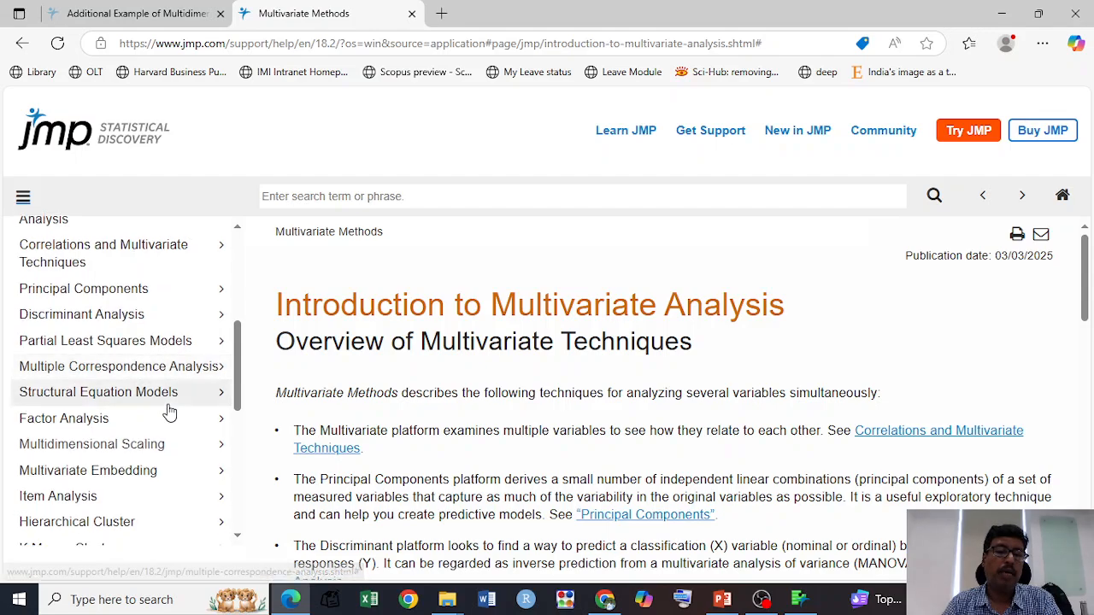
{"action": "left_click", "coordinate": [155, 446]}
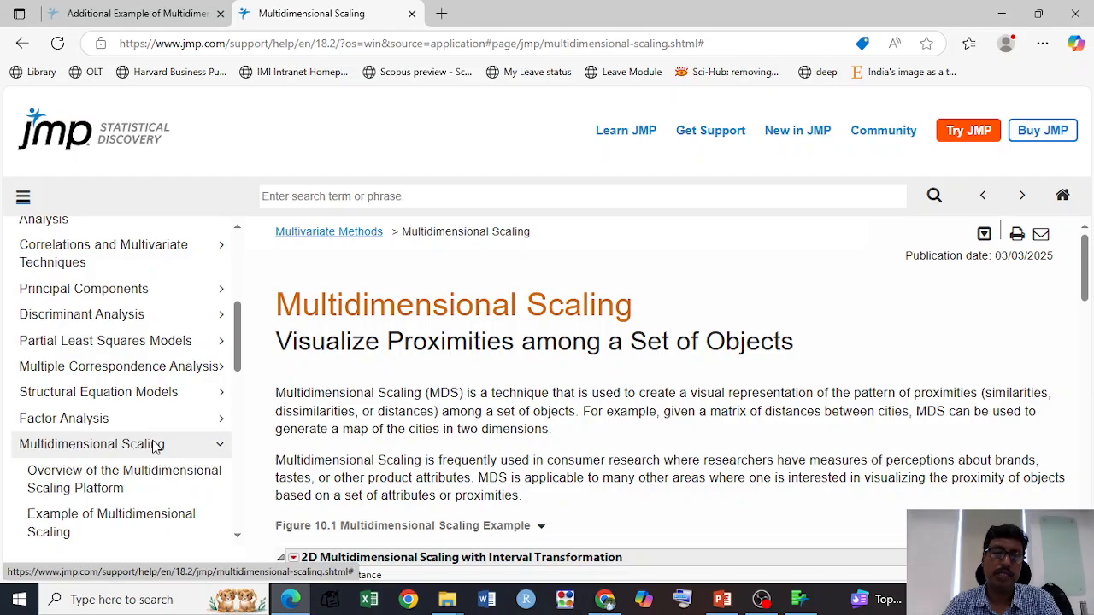
{"action": "scroll", "coordinate": [155, 445], "scroll_direction": "down", "scroll_amount": 3}
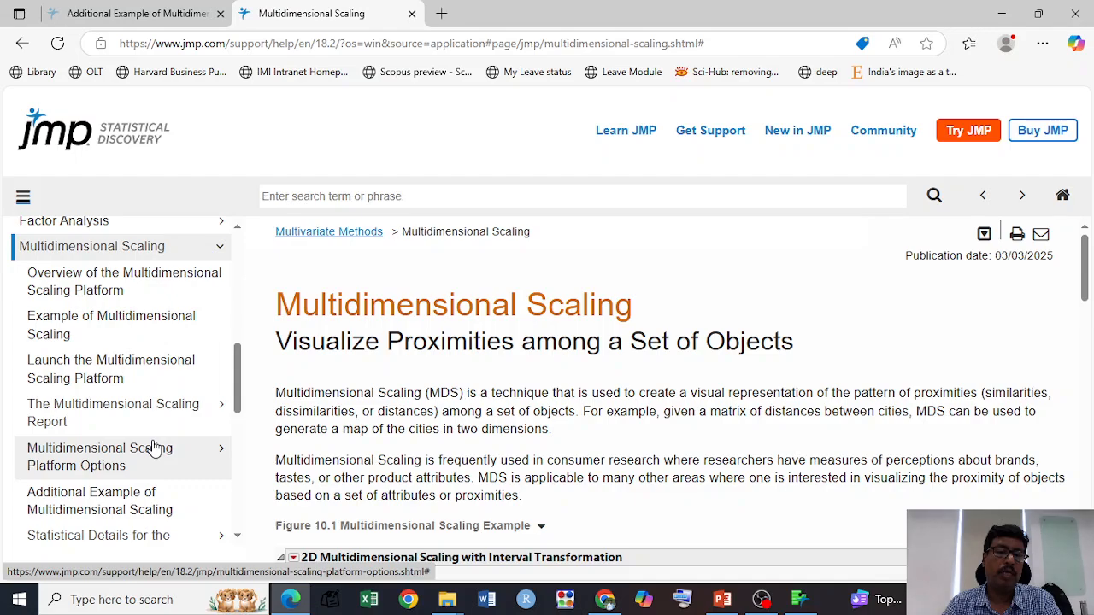
{"action": "scroll", "coordinate": [154, 448], "scroll_direction": "down", "scroll_amount": 1}
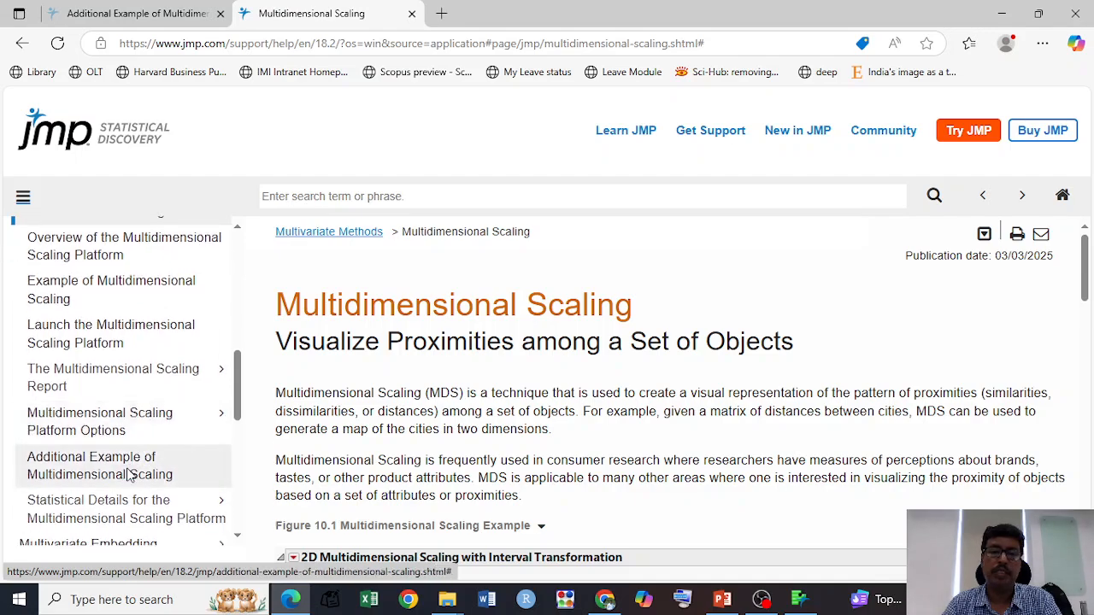
{"action": "left_click", "coordinate": [128, 474]}
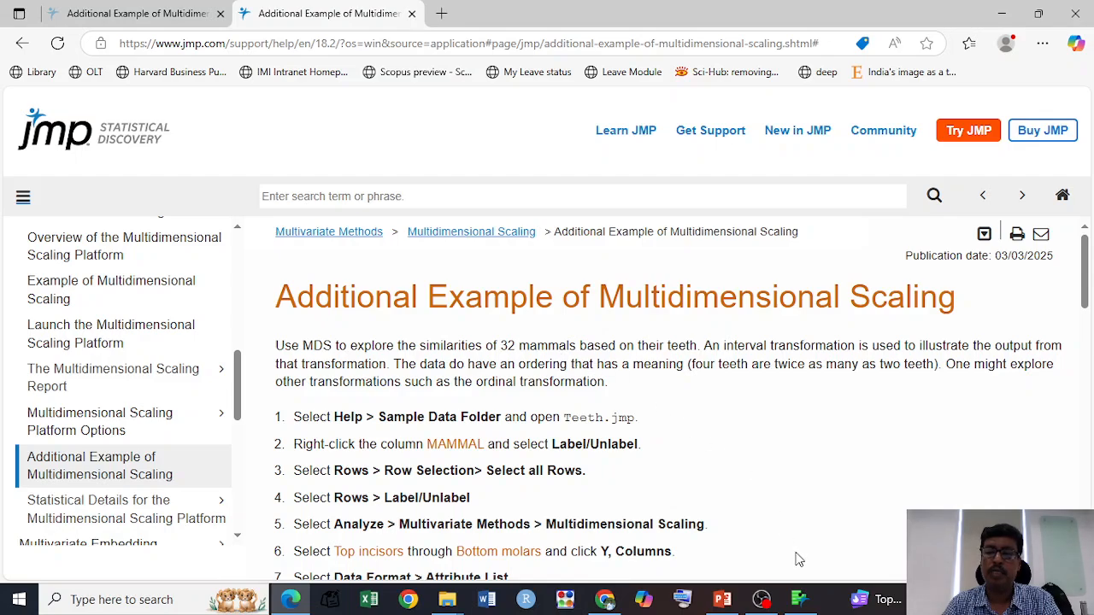
Step: Switch to JMP, open the Sample Data Folder and start browsing its data tables
{"action": "left_click", "coordinate": [801, 597]}
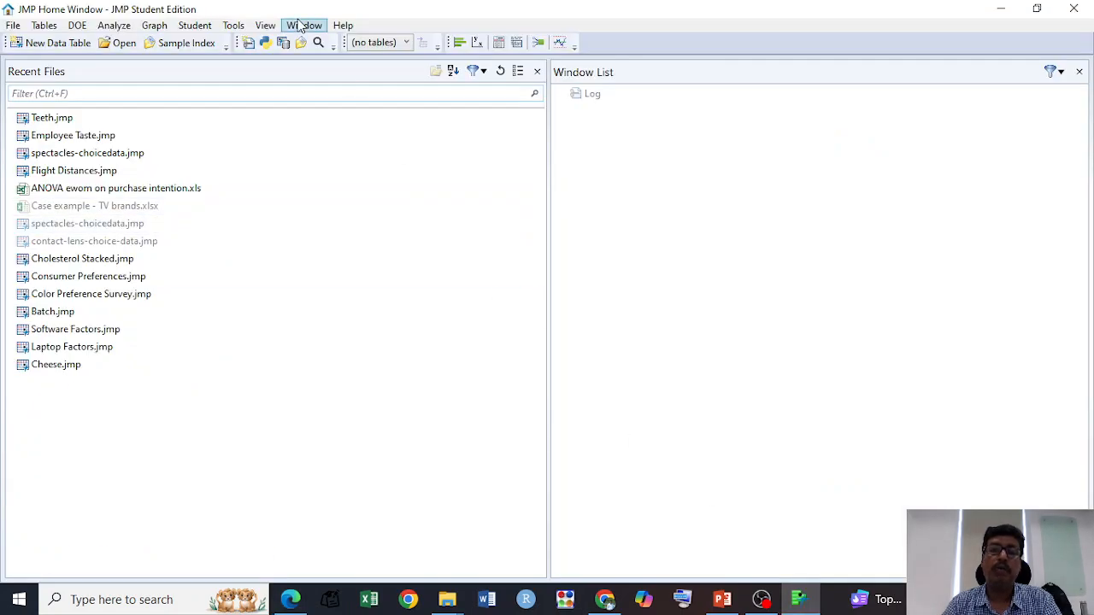
{"action": "left_click", "coordinate": [343, 26]}
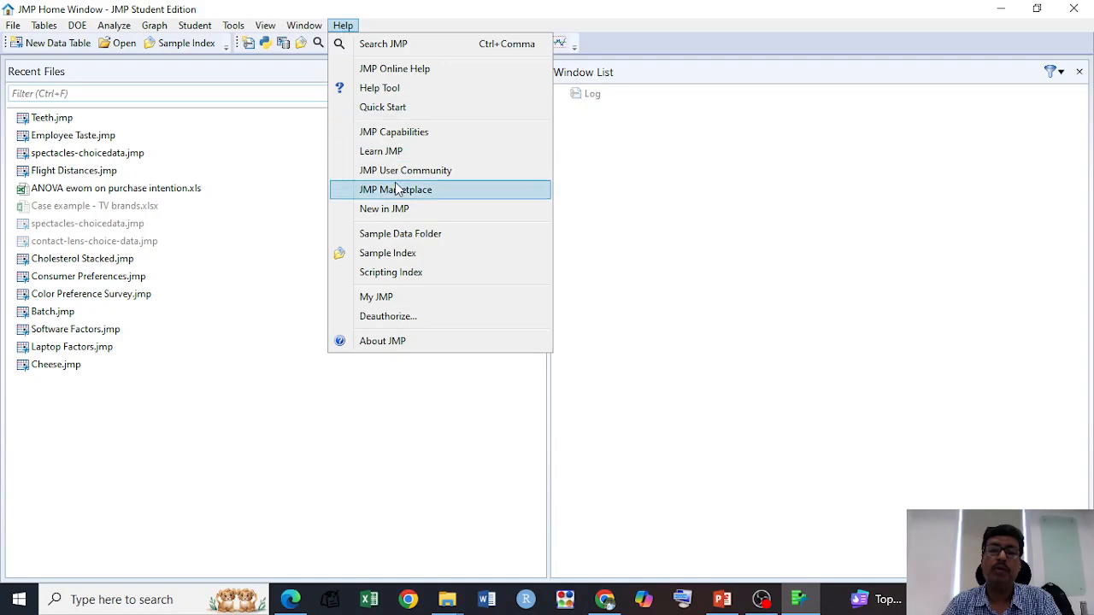
{"action": "left_click", "coordinate": [392, 236]}
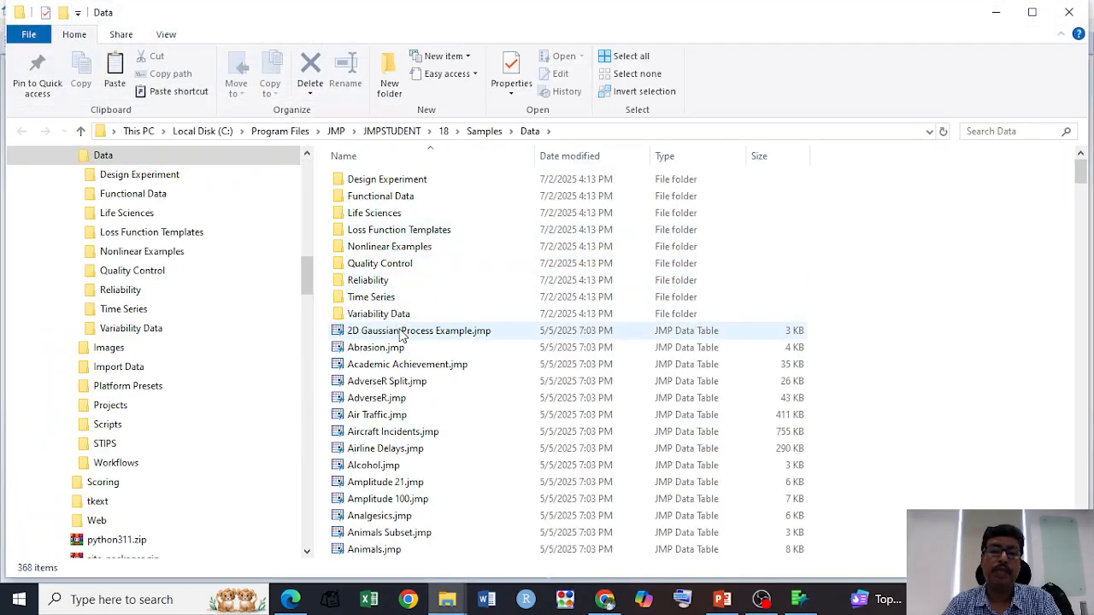
{"action": "scroll", "coordinate": [402, 336], "scroll_direction": "down", "scroll_amount": 6}
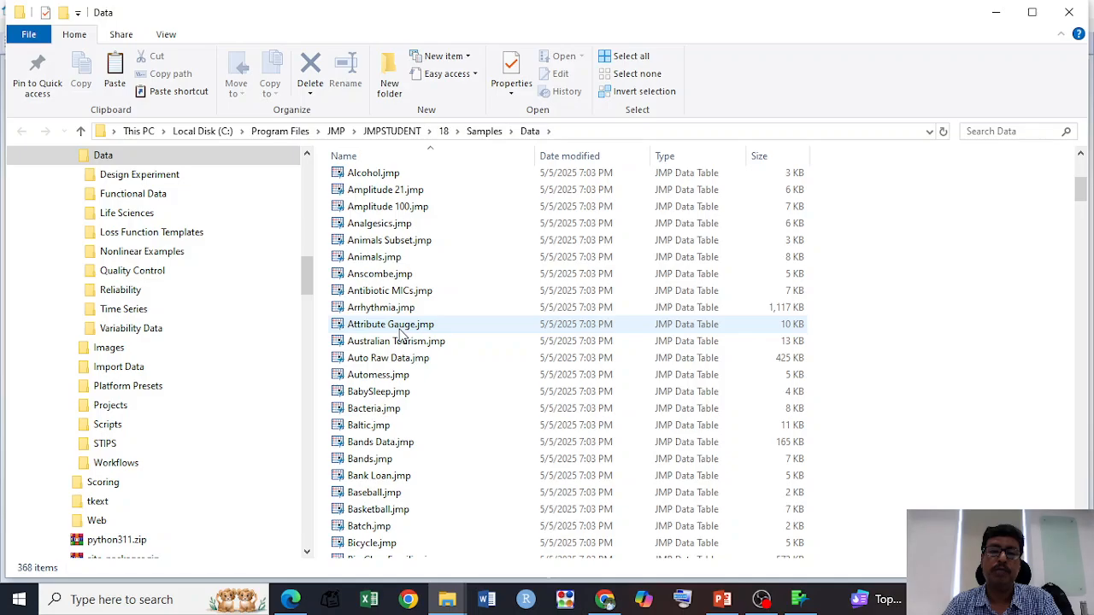
{"action": "scroll", "coordinate": [402, 334], "scroll_direction": "down", "scroll_amount": 1}
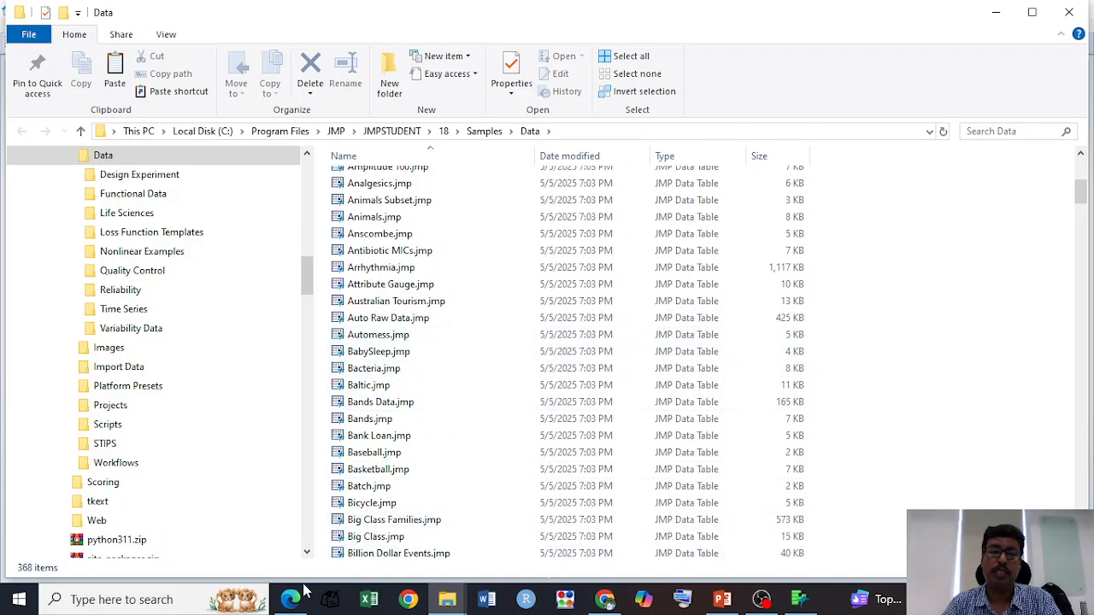
Step: Check the example's instructions in the Edge browser for the required sample file, and return to the Data folder
{"action": "left_click", "coordinate": [286, 560]}
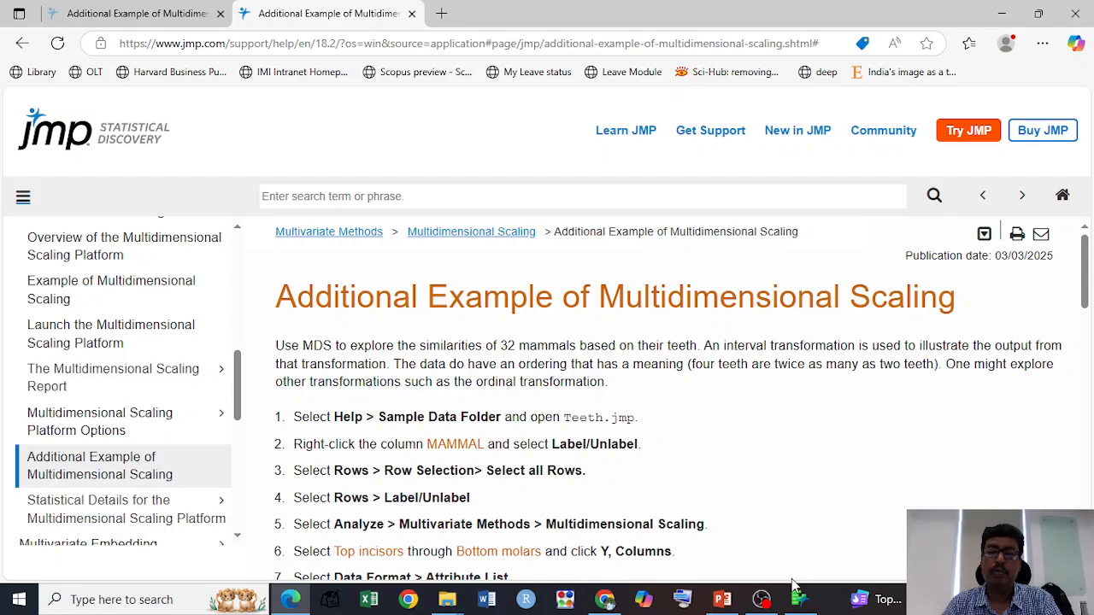
{"action": "mouse_move", "coordinate": [447, 600]}
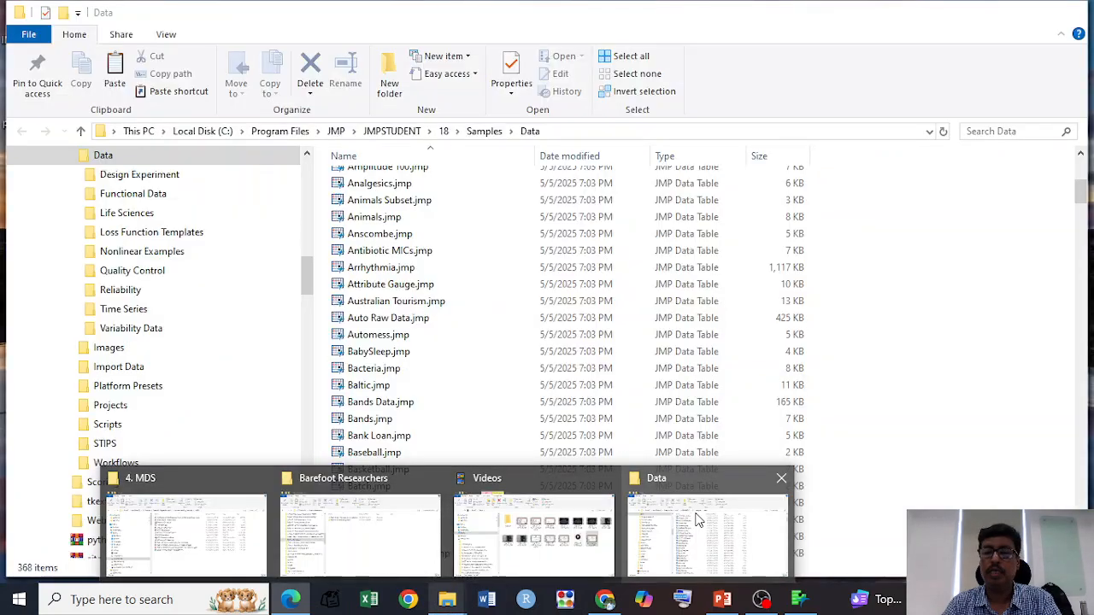
{"action": "left_click", "coordinate": [697, 520]}
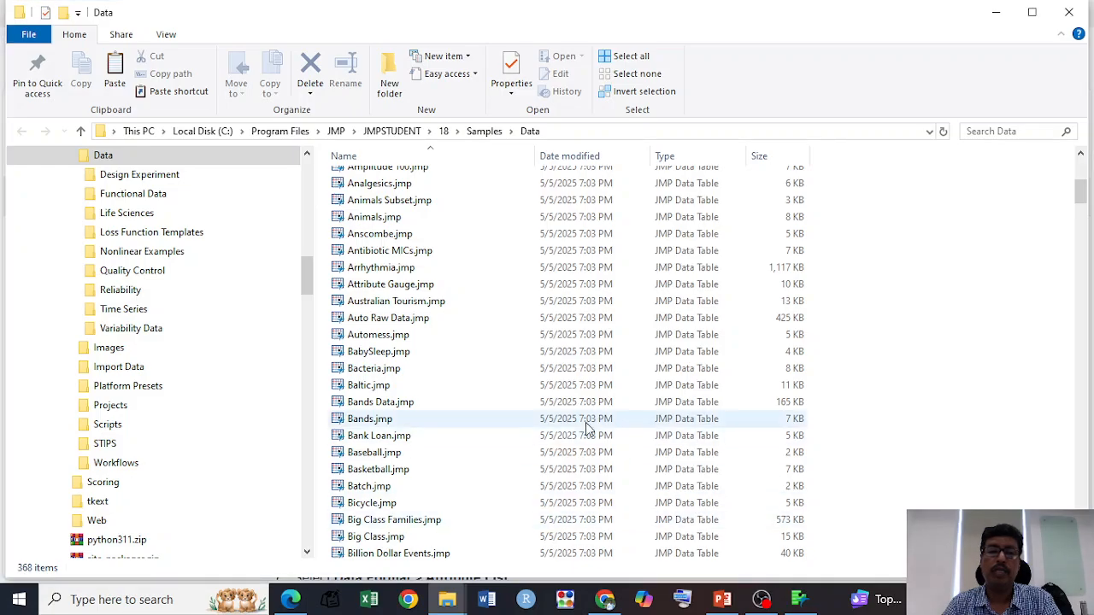
Step: Locate the Teeth.jmp data table in the Data folder and open it in JMP
{"action": "scroll", "coordinate": [579, 426], "scroll_direction": "down", "scroll_amount": 20}
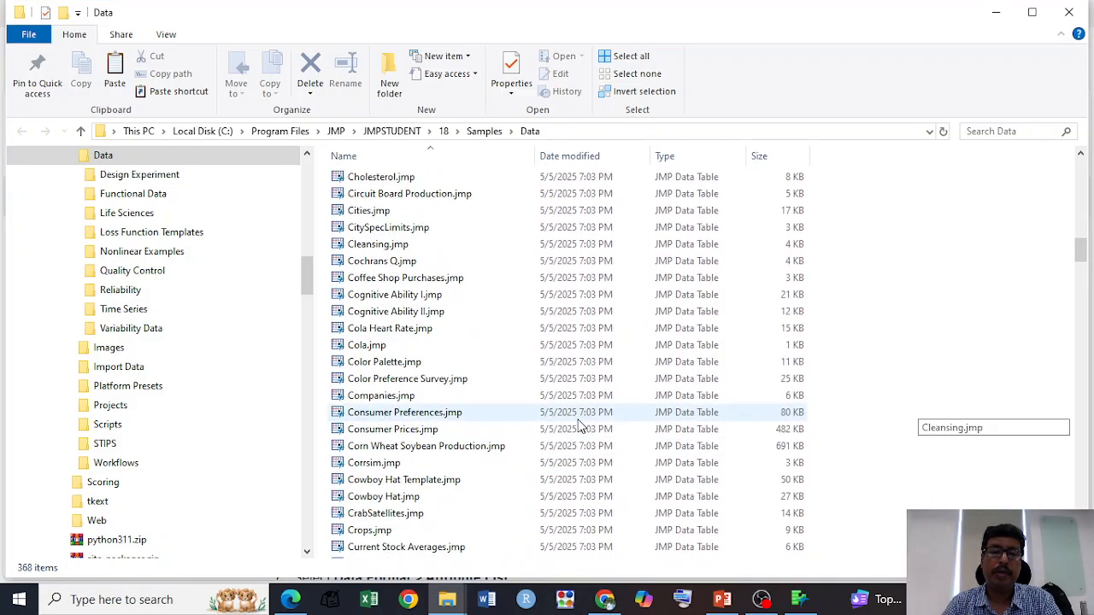
{"action": "scroll", "coordinate": [580, 426], "scroll_direction": "down", "scroll_amount": 20}
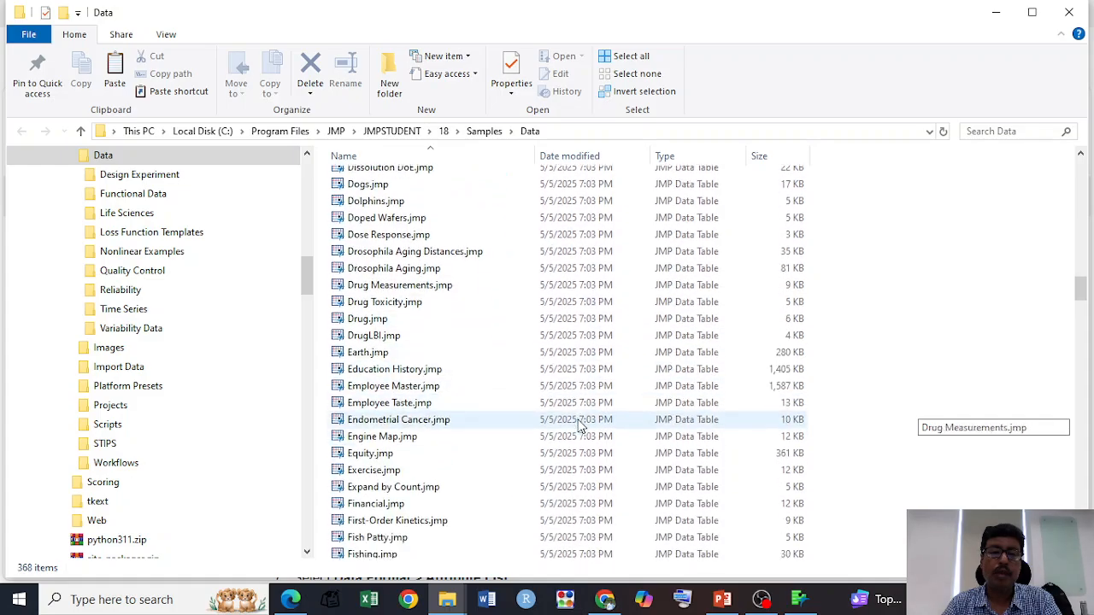
{"action": "scroll", "coordinate": [580, 426], "scroll_direction": "down", "scroll_amount": 20}
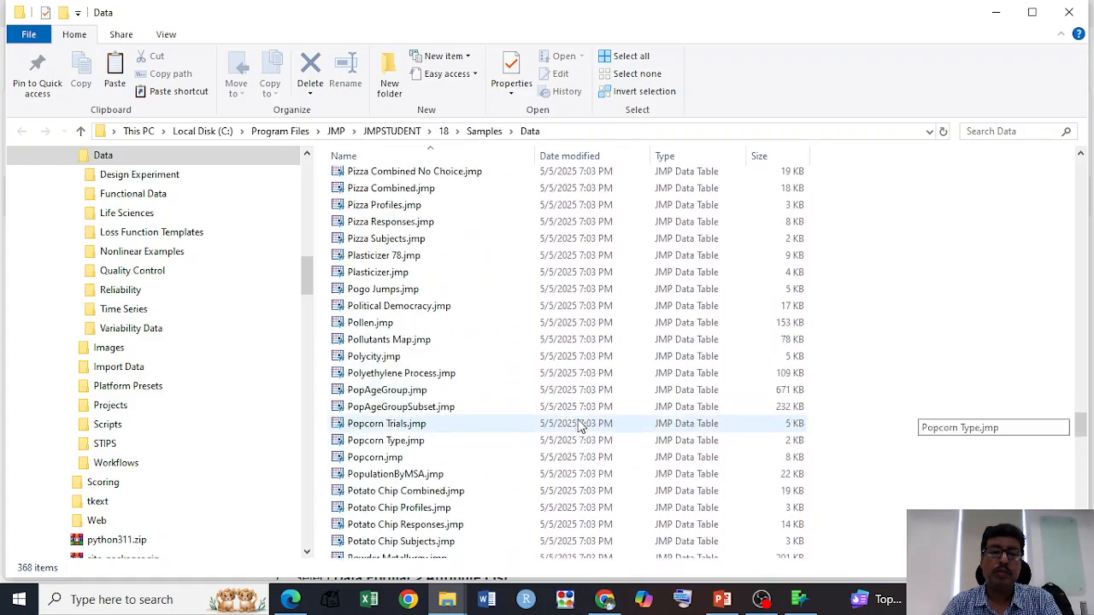
{"action": "scroll", "coordinate": [580, 425], "scroll_direction": "down", "scroll_amount": 15}
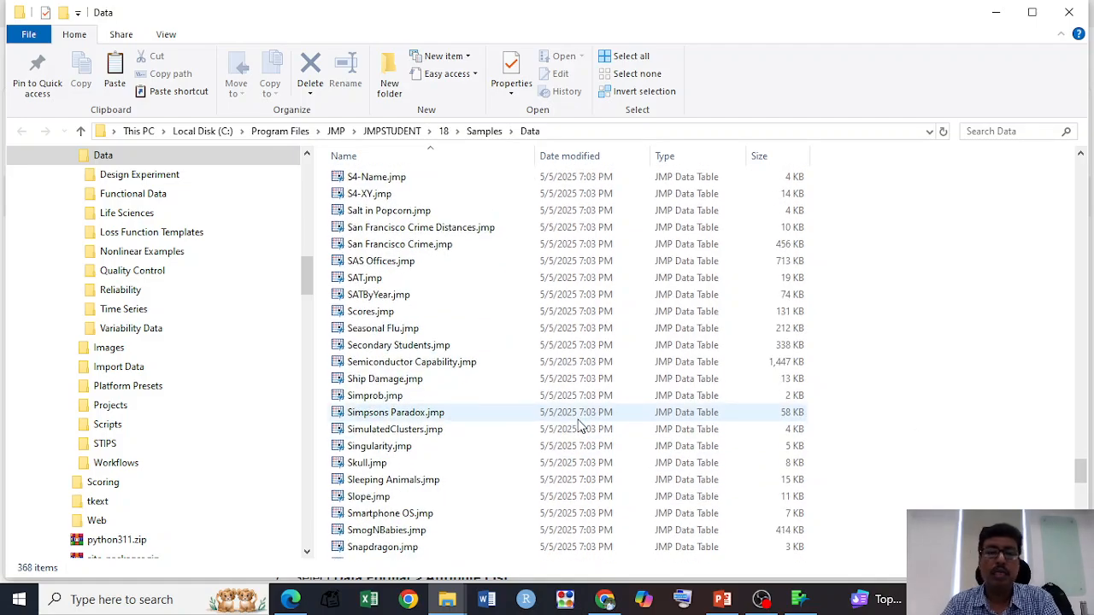
{"action": "scroll", "coordinate": [580, 426], "scroll_direction": "down", "scroll_amount": 1}
{"action": "scroll", "coordinate": [579, 426], "scroll_direction": "down", "scroll_amount": 11}
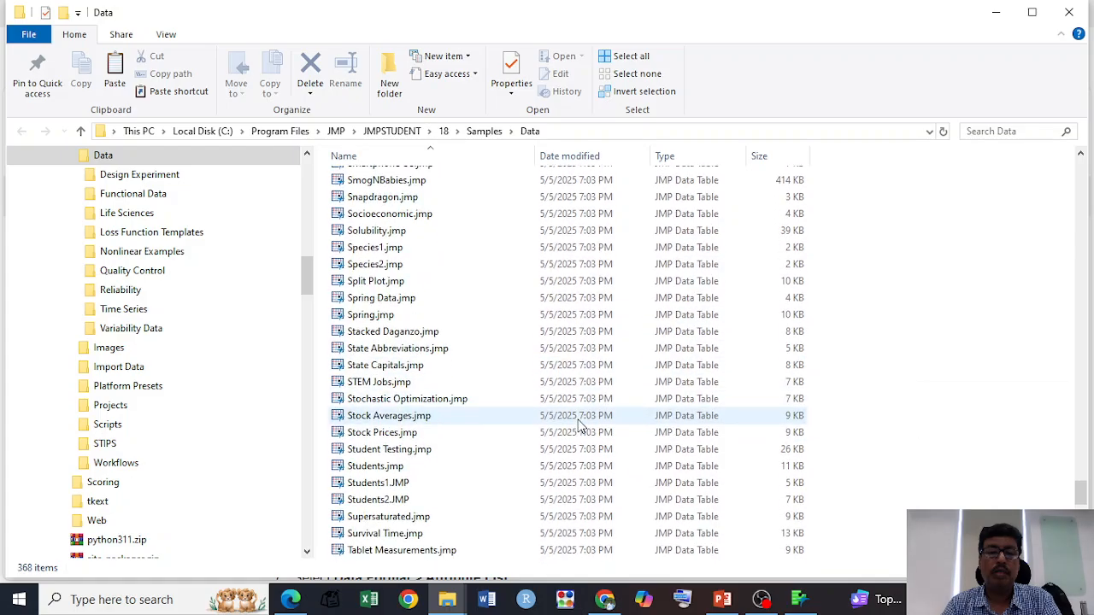
{"action": "scroll", "coordinate": [580, 426], "scroll_direction": "down", "scroll_amount": 3}
{"action": "scroll", "coordinate": [580, 426], "scroll_direction": "down", "scroll_amount": 3}
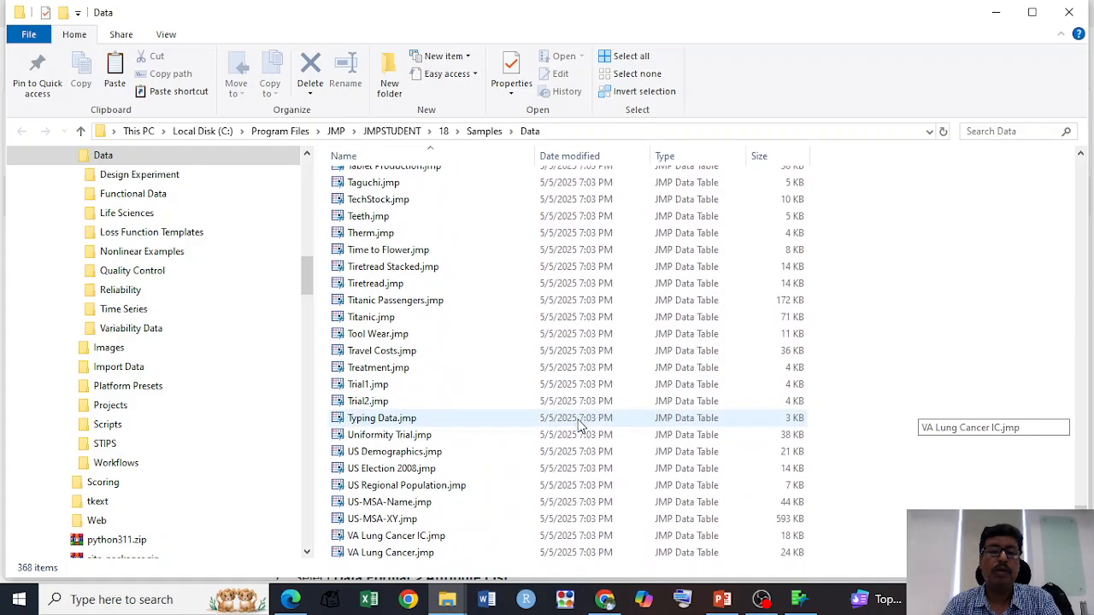
{"action": "scroll", "coordinate": [580, 425], "scroll_direction": "up", "scroll_amount": 3}
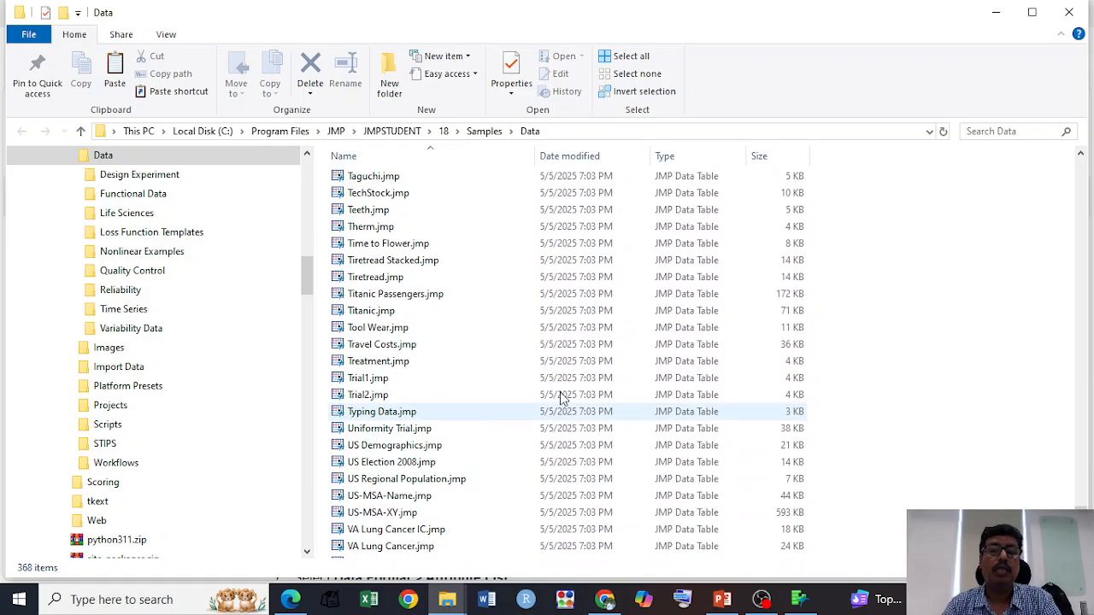
{"action": "double_click", "coordinate": [382, 211]}
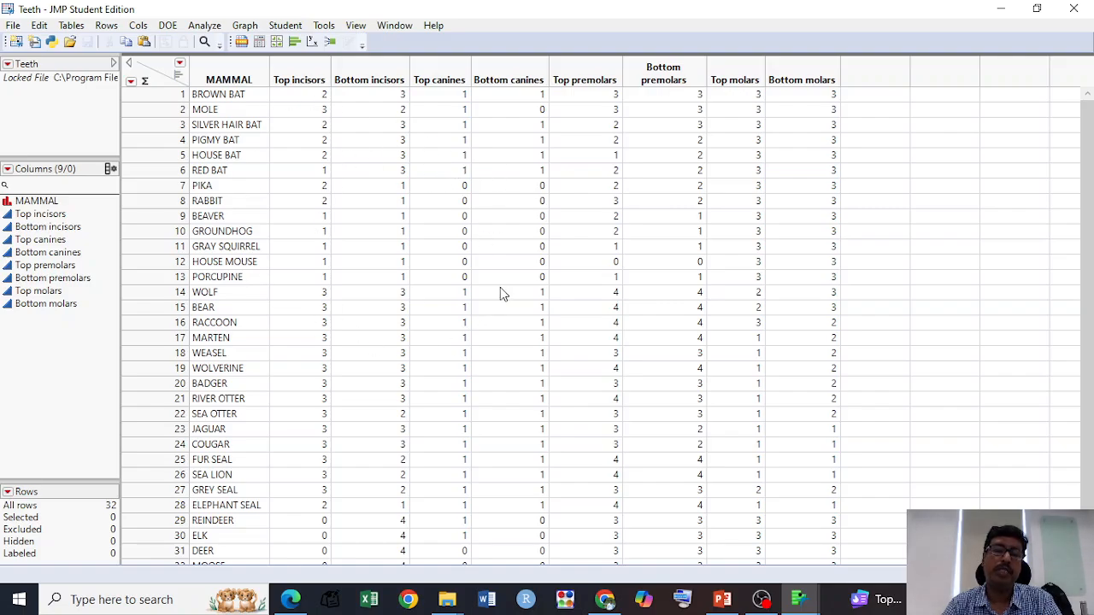
Step: Label the MAMMAL column in the Teeth data table
{"action": "scroll", "coordinate": [267, 355], "scroll_direction": "down", "scroll_amount": 1}
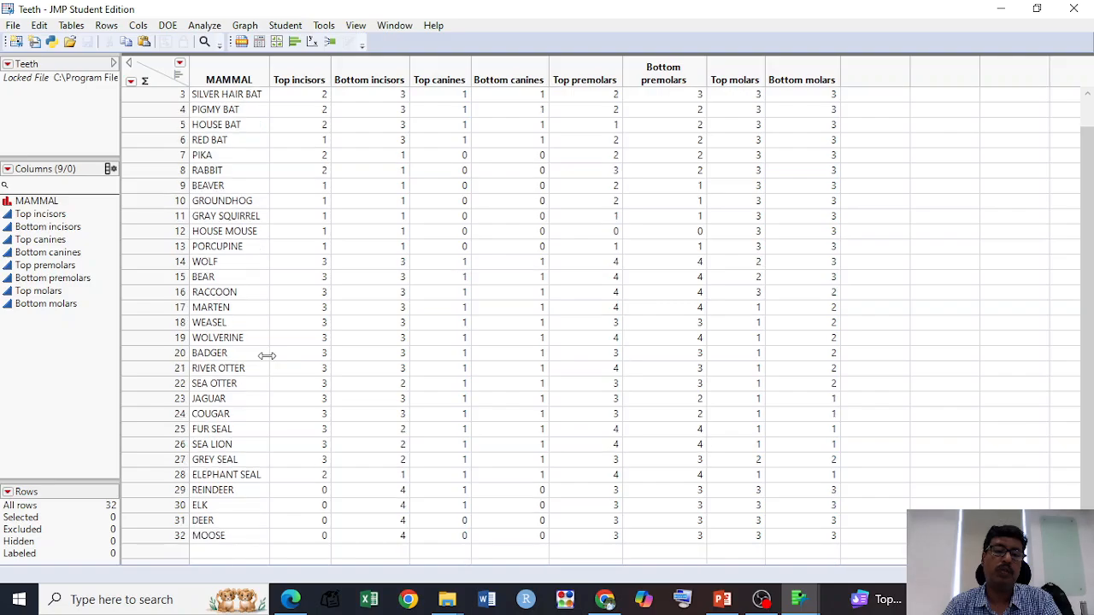
{"action": "scroll", "coordinate": [266, 356], "scroll_direction": "up", "scroll_amount": 1}
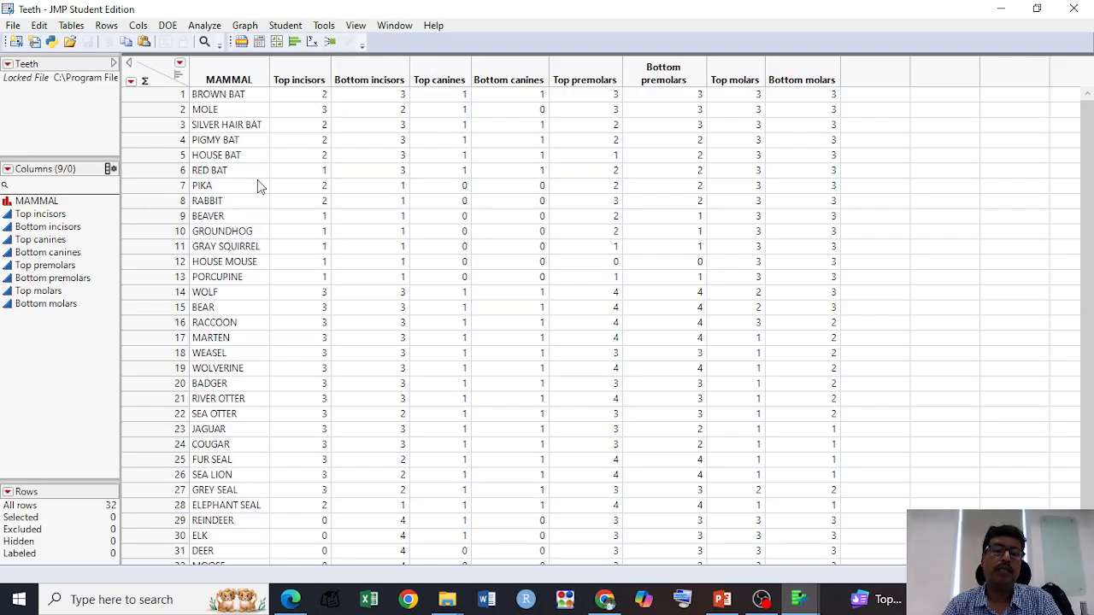
{"action": "left_click", "coordinate": [231, 79]}
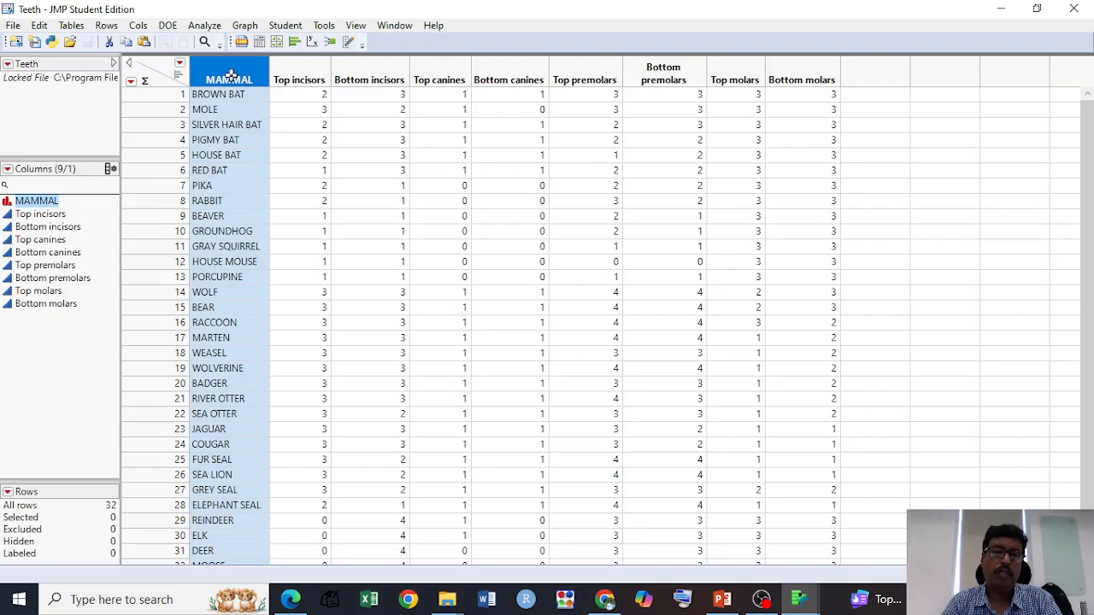
{"action": "right_click", "coordinate": [232, 76]}
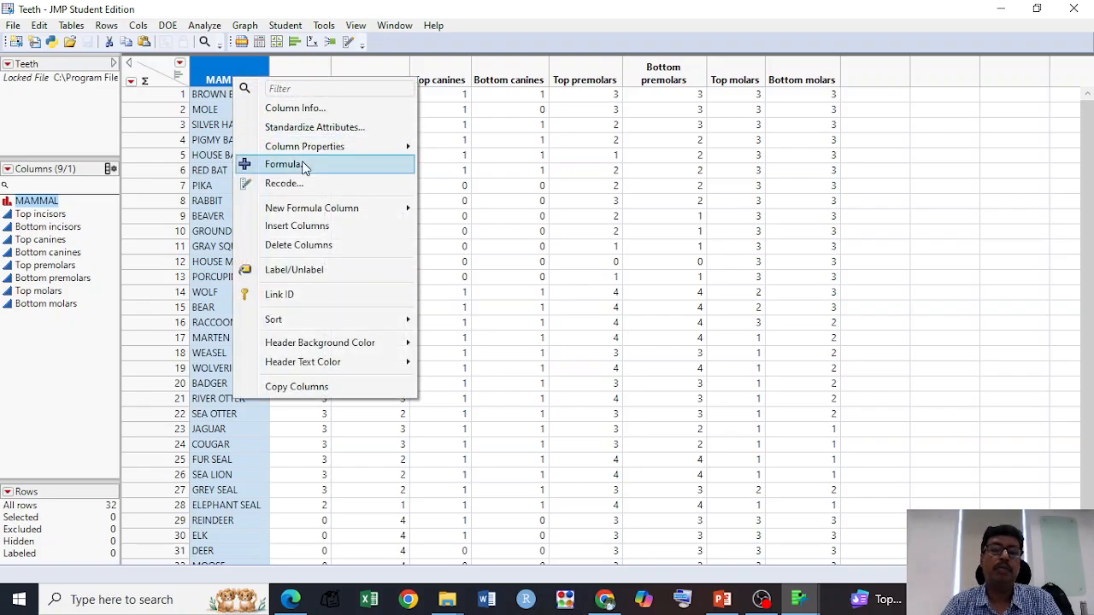
{"action": "left_click", "coordinate": [291, 269]}
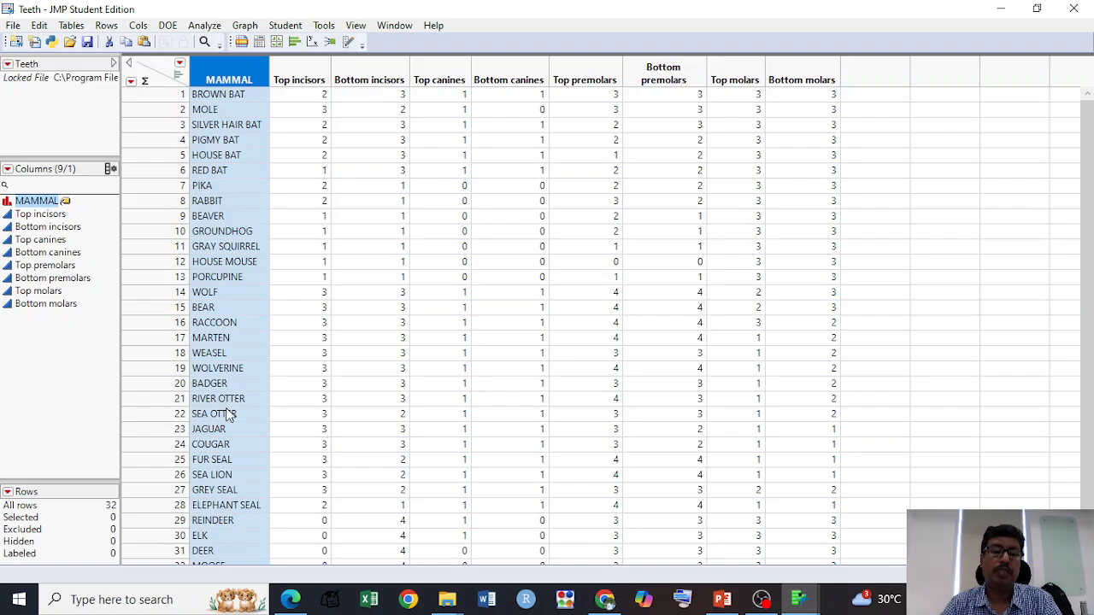
Step: Select all rows of the Teeth data table and label them
{"action": "scroll", "coordinate": [225, 410], "scroll_direction": "down", "scroll_amount": 1}
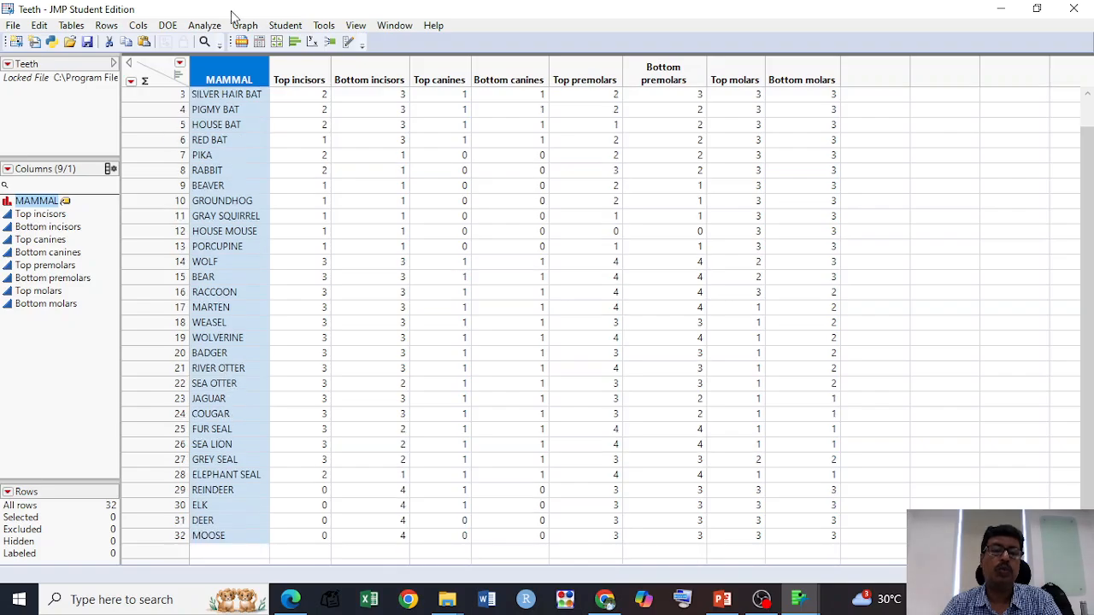
{"action": "left_click", "coordinate": [107, 26]}
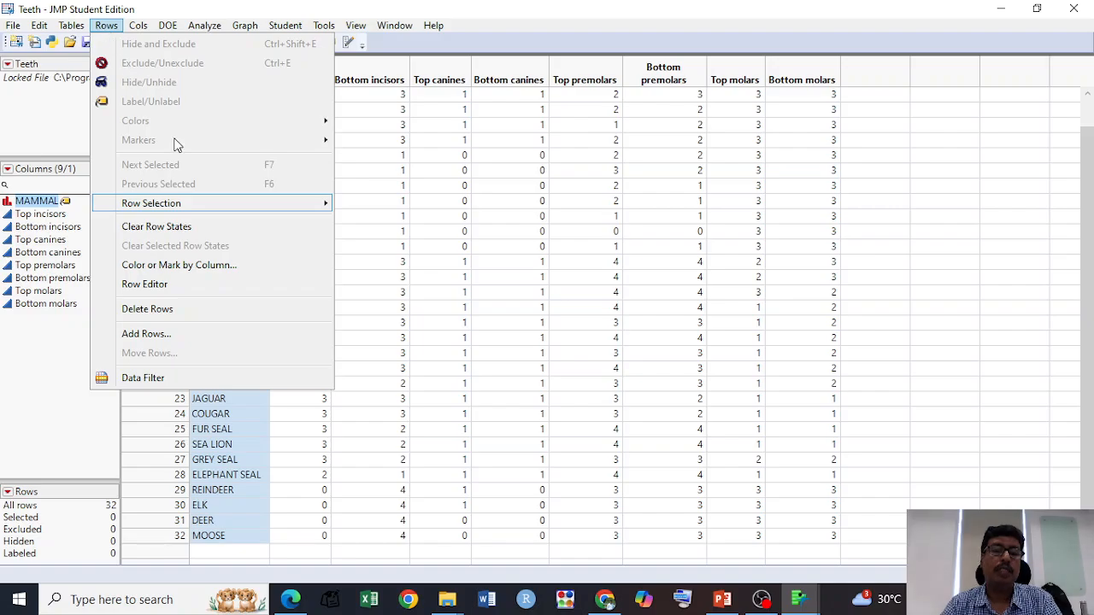
{"action": "mouse_move", "coordinate": [245, 206]}
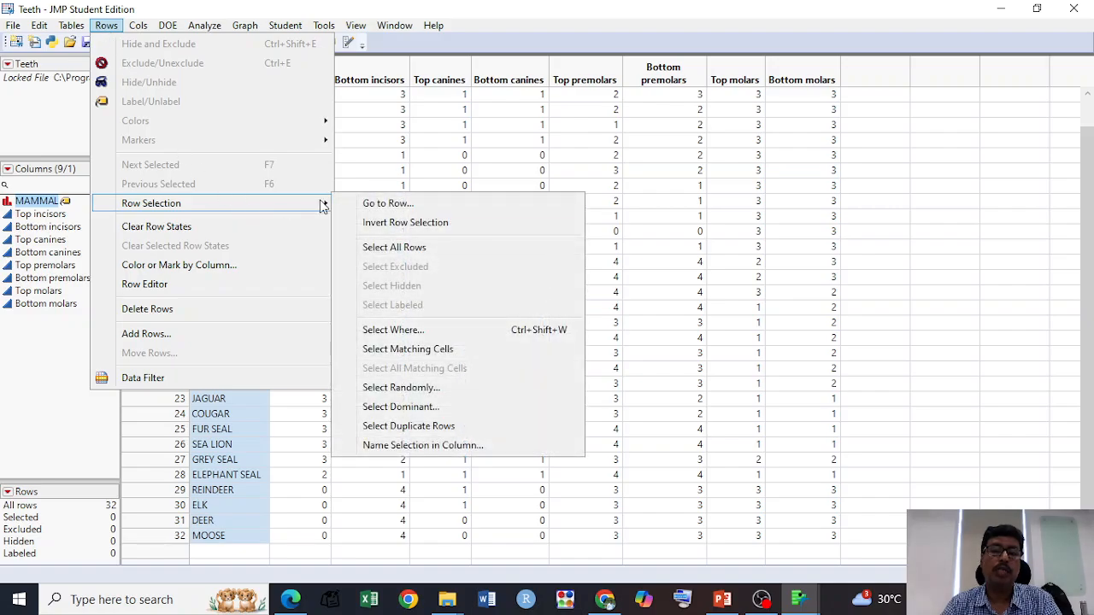
{"action": "left_click", "coordinate": [394, 247]}
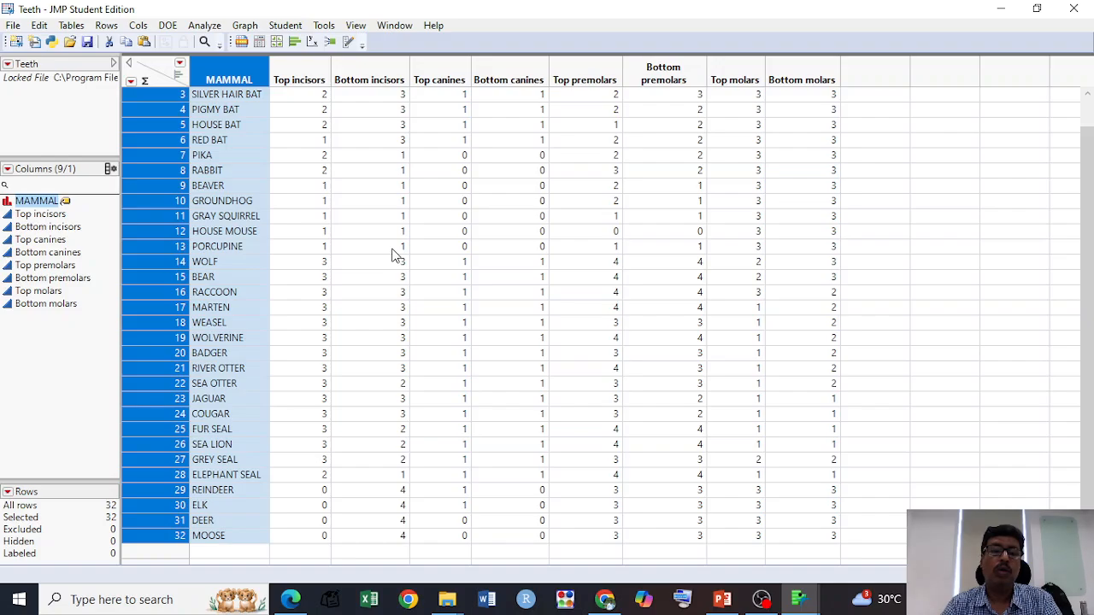
{"action": "left_click", "coordinate": [106, 27]}
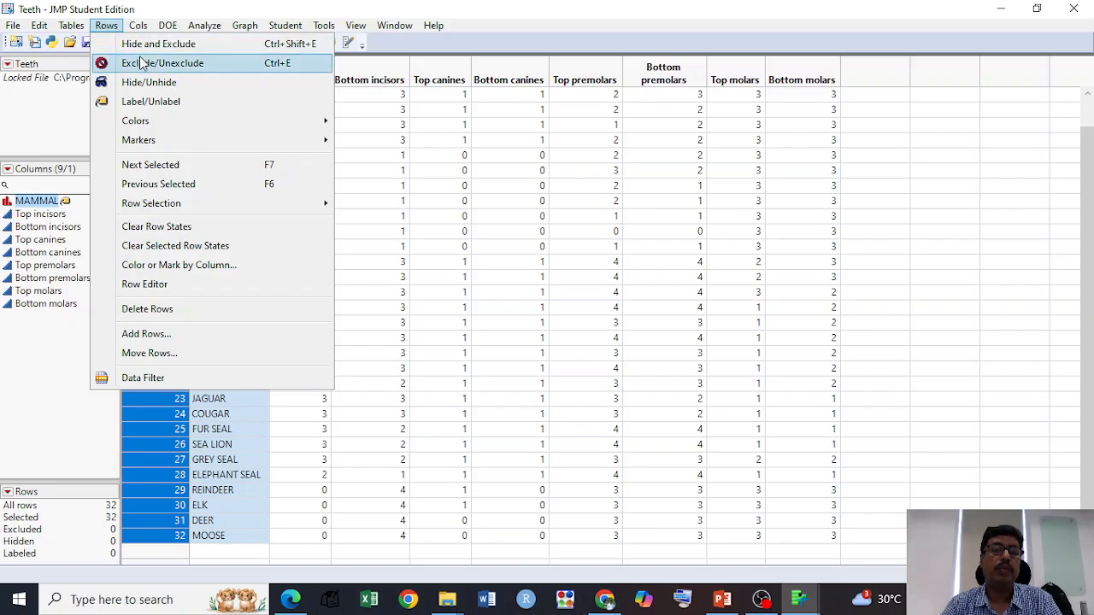
{"action": "left_click", "coordinate": [142, 104]}
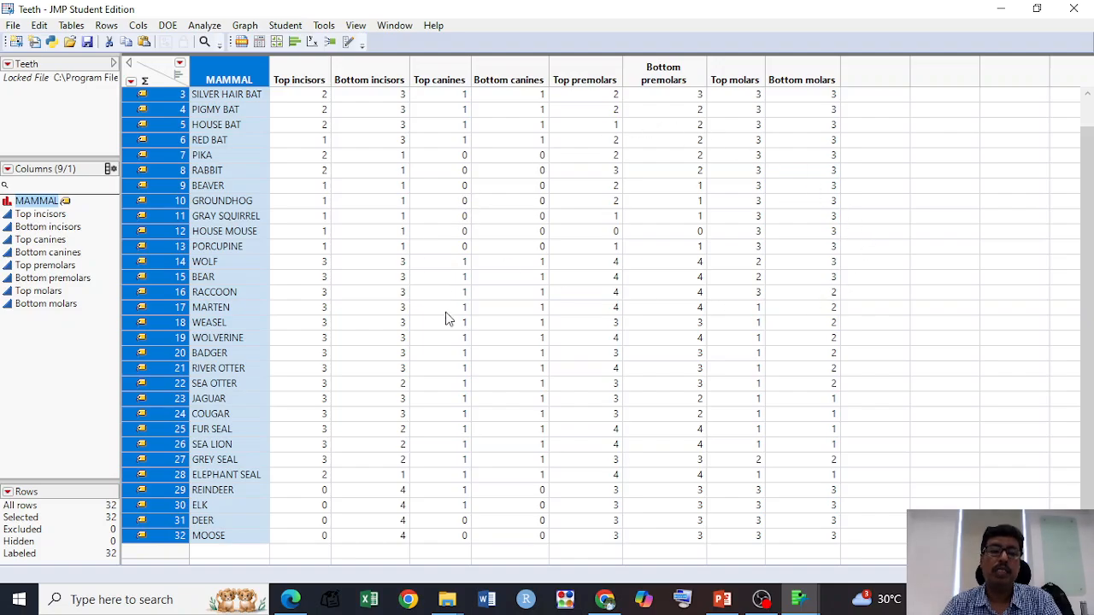
Step: Launch Multidimensional Scaling and assign the columns from Top incisors through Bottom molars to the Y, Columns role
{"action": "scroll", "coordinate": [446, 319], "scroll_direction": "up", "scroll_amount": 1}
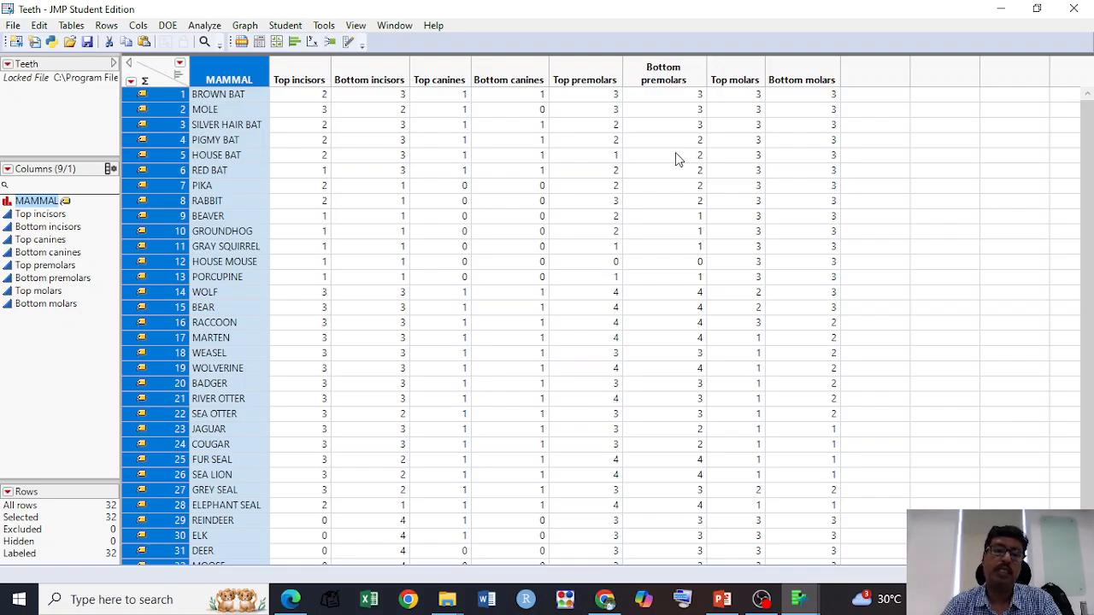
{"action": "left_click", "coordinate": [205, 26]}
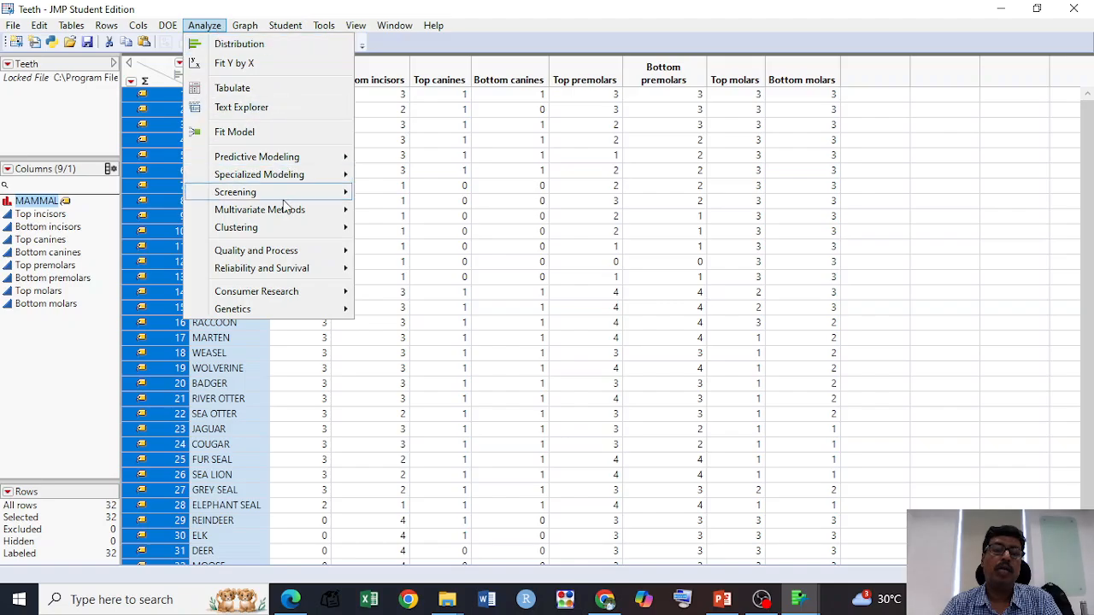
{"action": "mouse_move", "coordinate": [295, 193]}
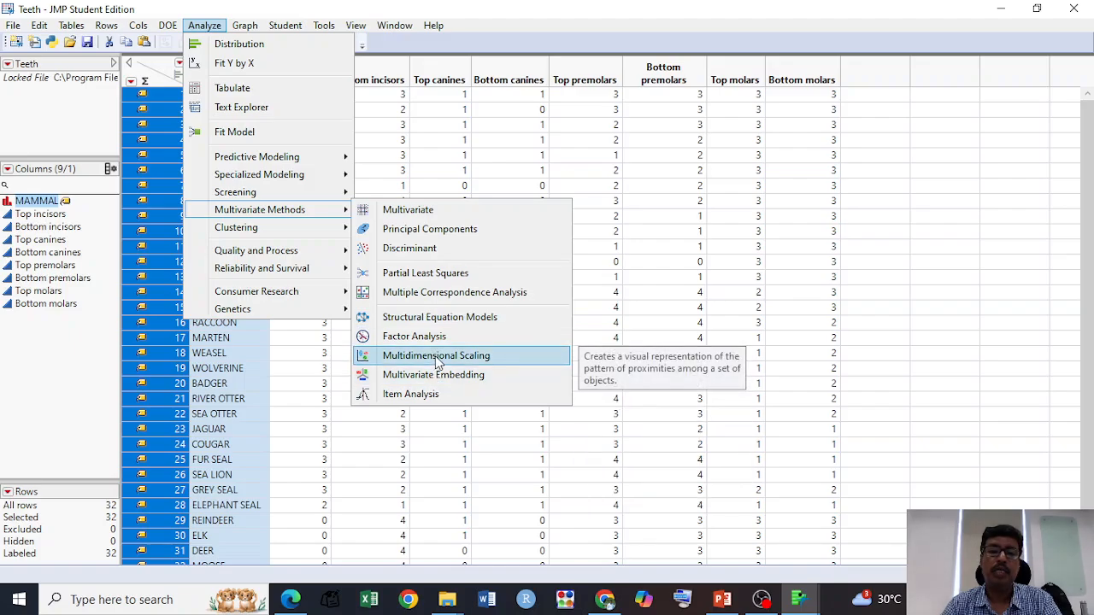
{"action": "left_click", "coordinate": [434, 357]}
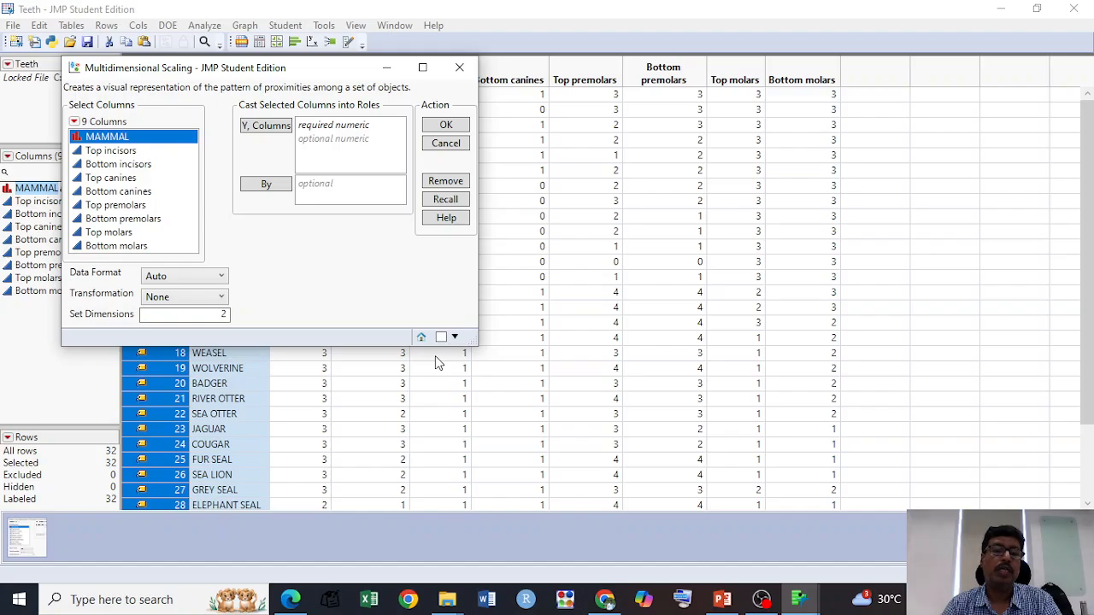
{"action": "left_click", "coordinate": [120, 151]}
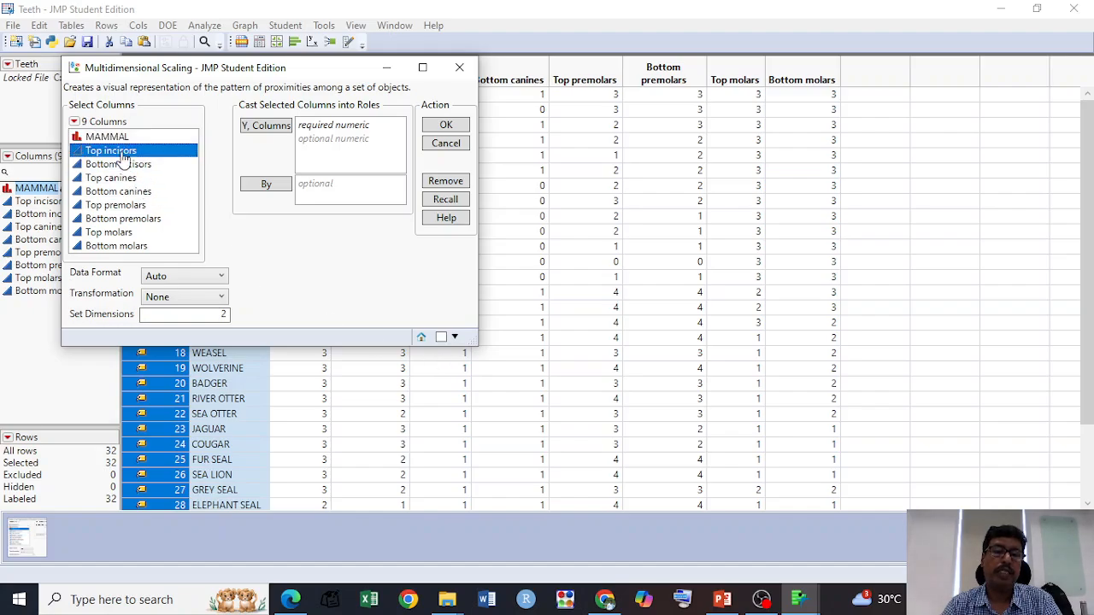
{"action": "left_click", "coordinate": [118, 246], "text": "shift"}
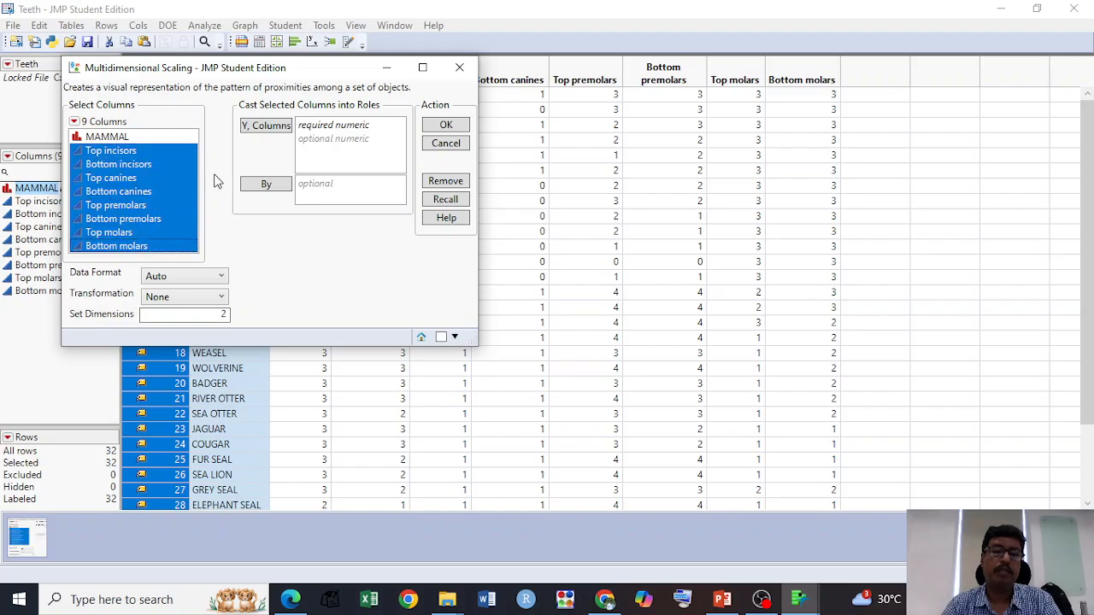
{"action": "left_click", "coordinate": [268, 127]}
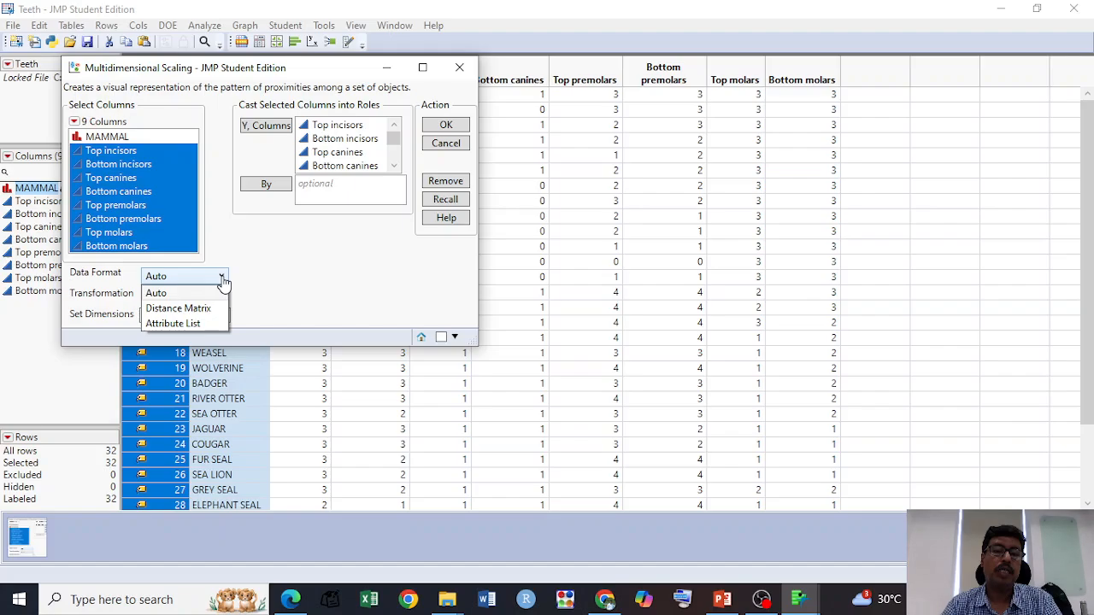
Step: Run the analysis with the Attribute List data format and Interval transformation, and maximize the report window
{"action": "left_click", "coordinate": [178, 327]}
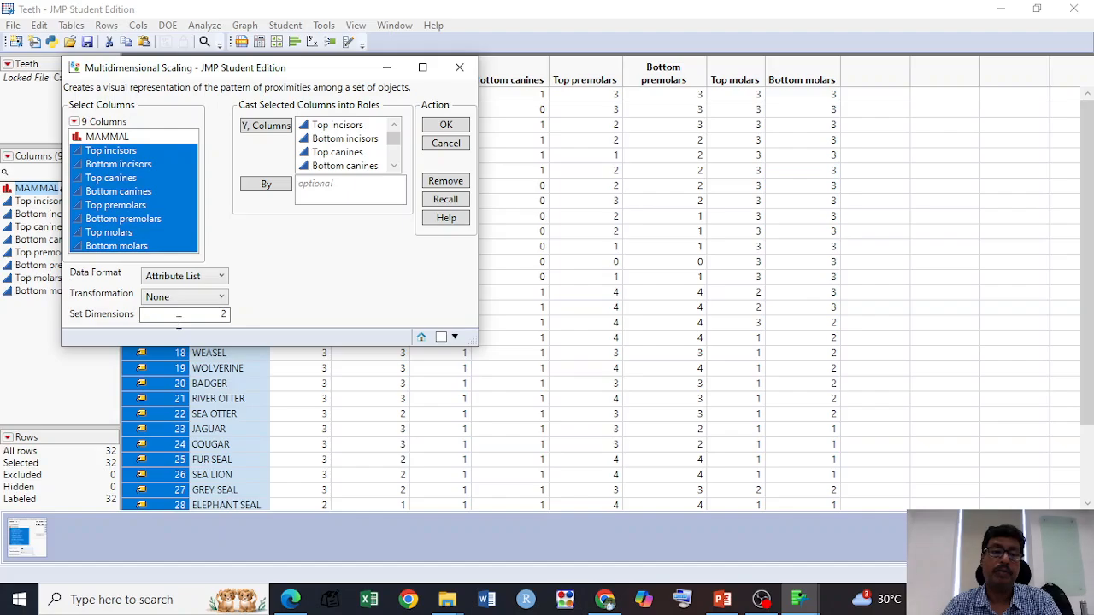
{"action": "left_click", "coordinate": [220, 297]}
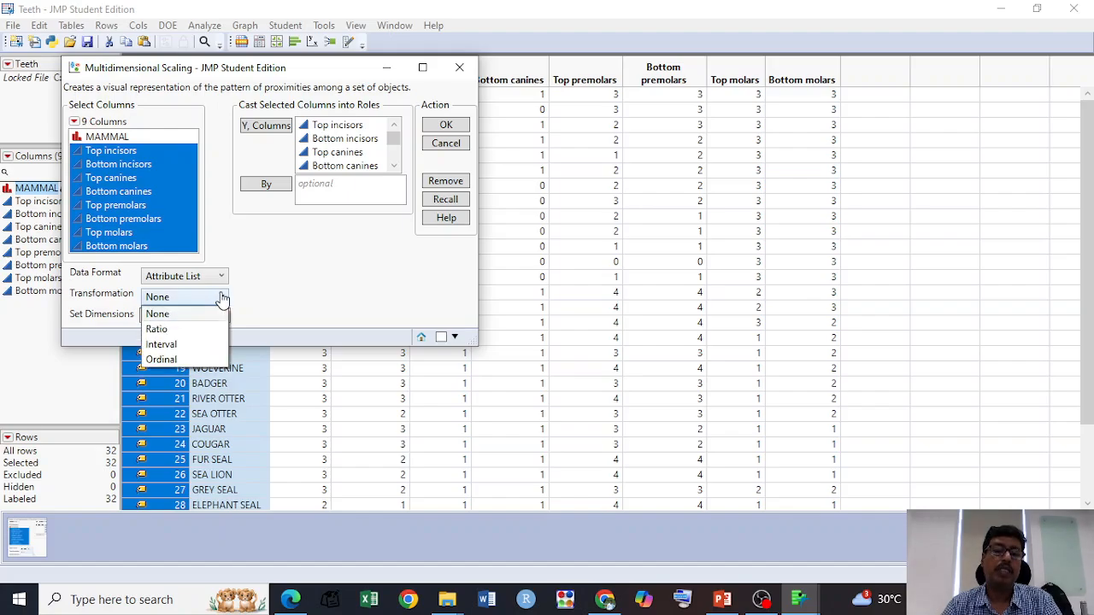
{"action": "left_click", "coordinate": [172, 347]}
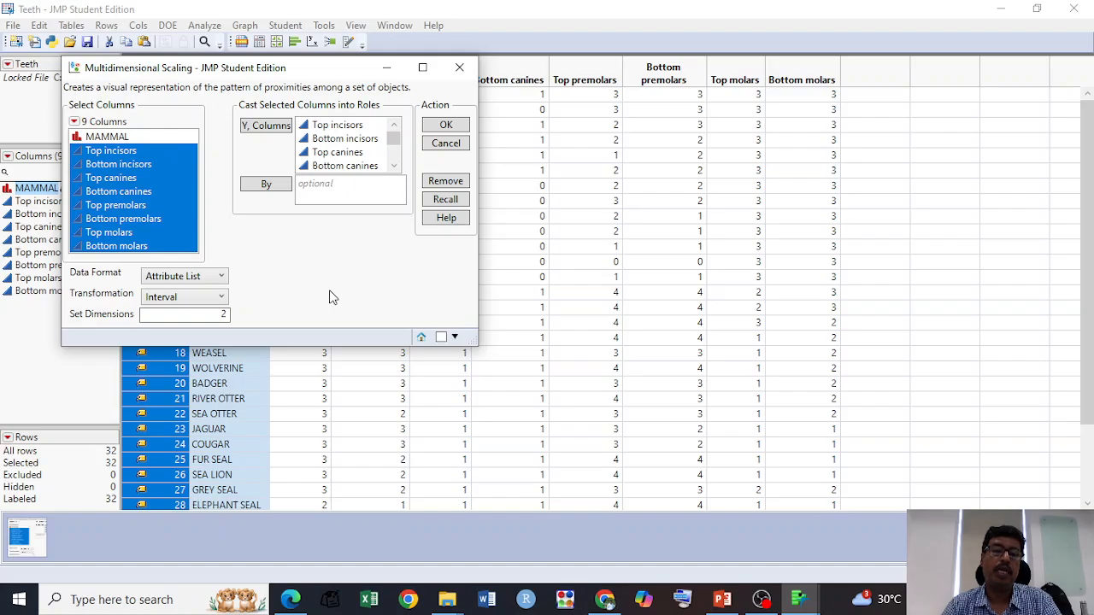
{"action": "left_click", "coordinate": [440, 126]}
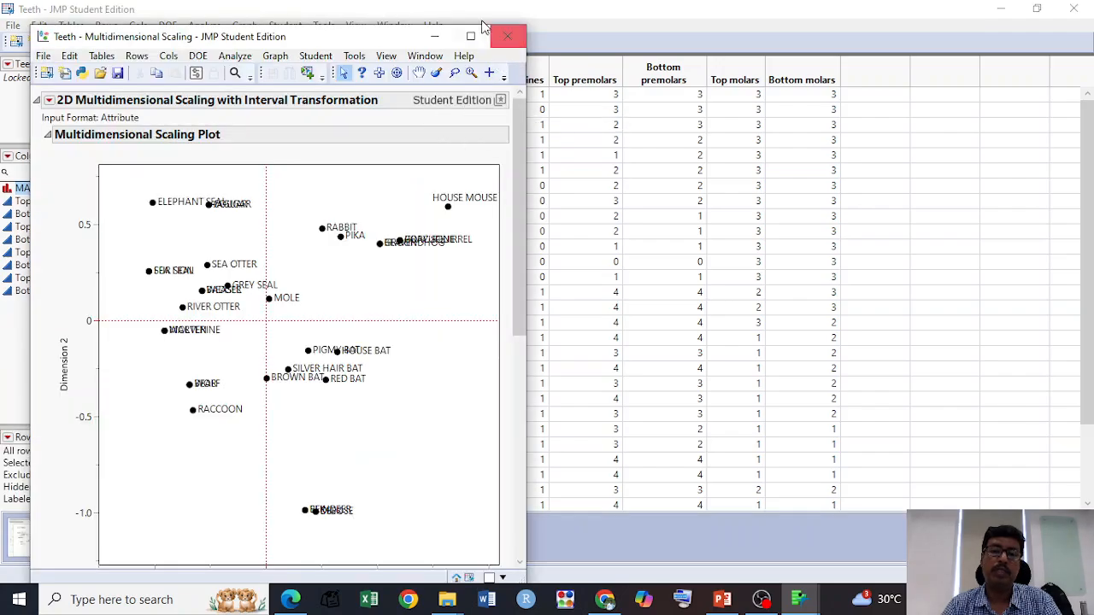
{"action": "left_click", "coordinate": [471, 39]}
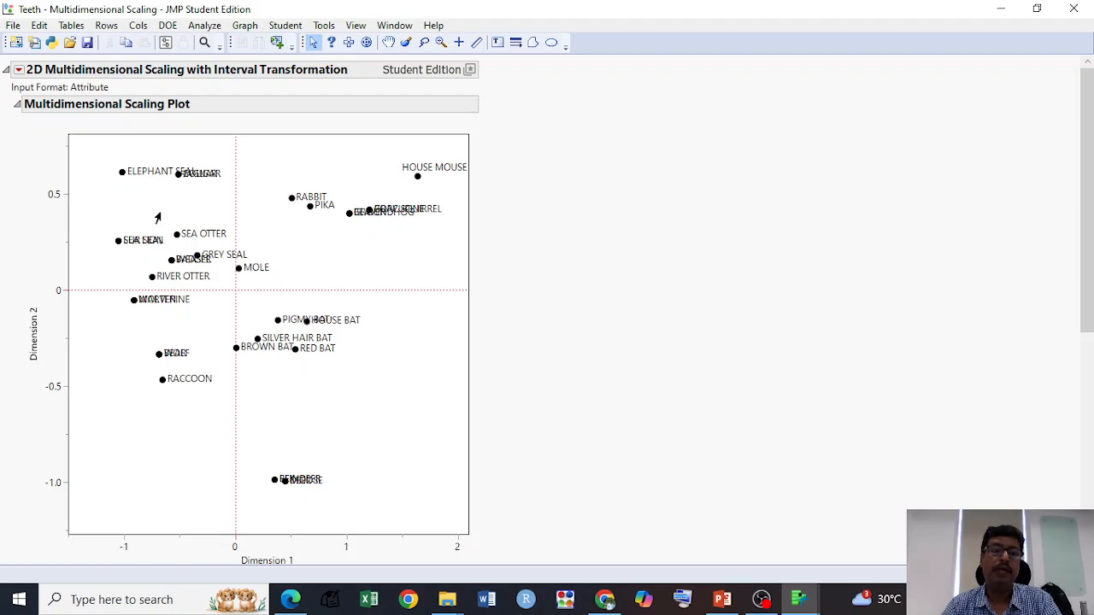
Step: Check the report's available diagnostics options and examine the Shepard Diagram and Fit Details below the plot
{"action": "left_click", "coordinate": [19, 71]}
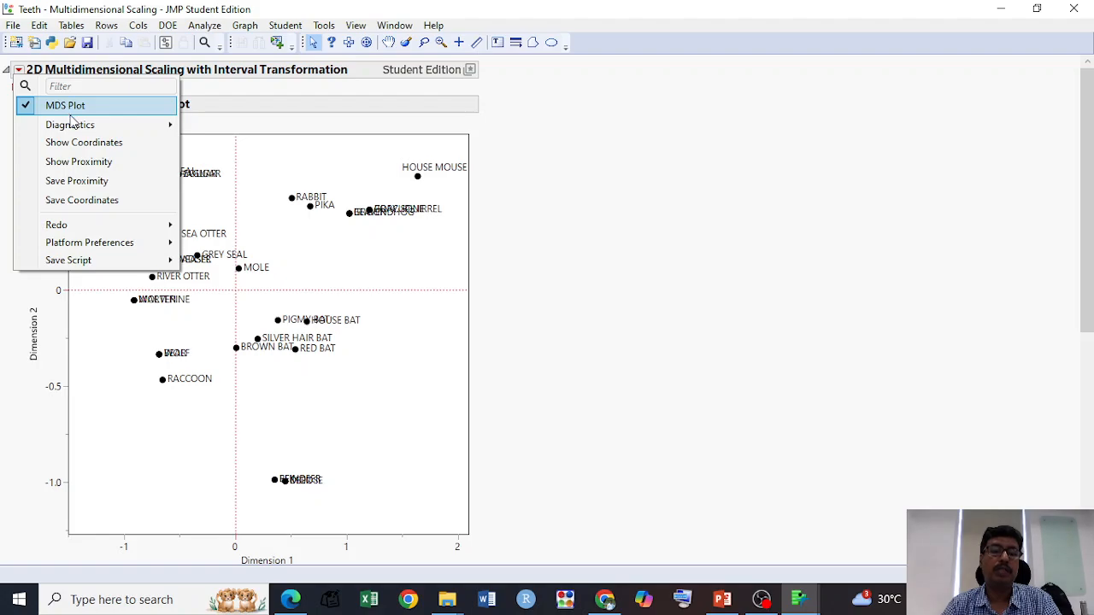
{"action": "mouse_move", "coordinate": [89, 125]}
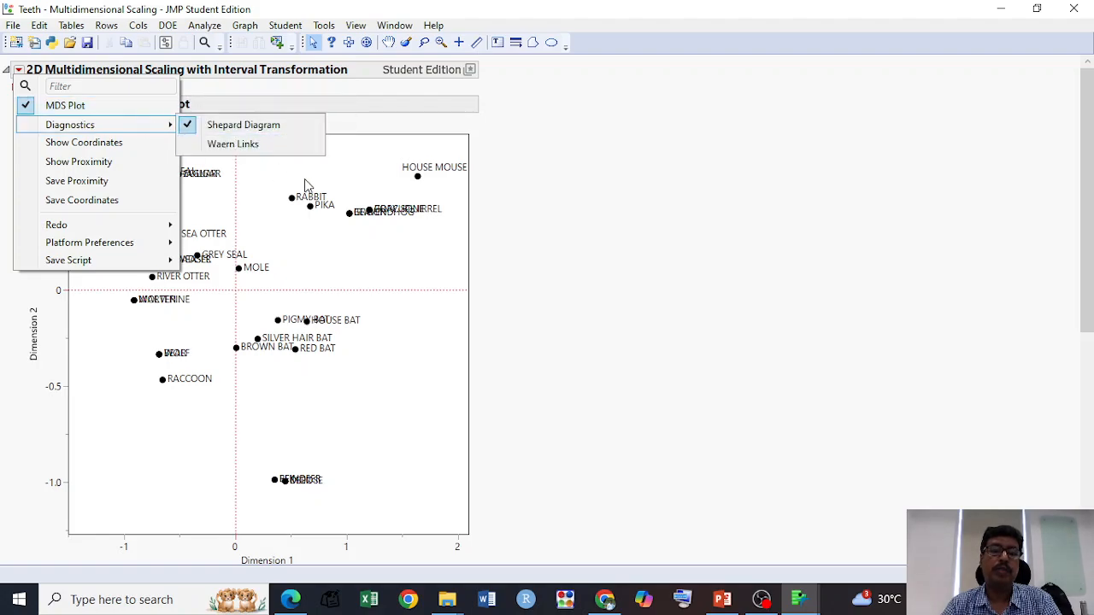
{"action": "left_click", "coordinate": [632, 304]}
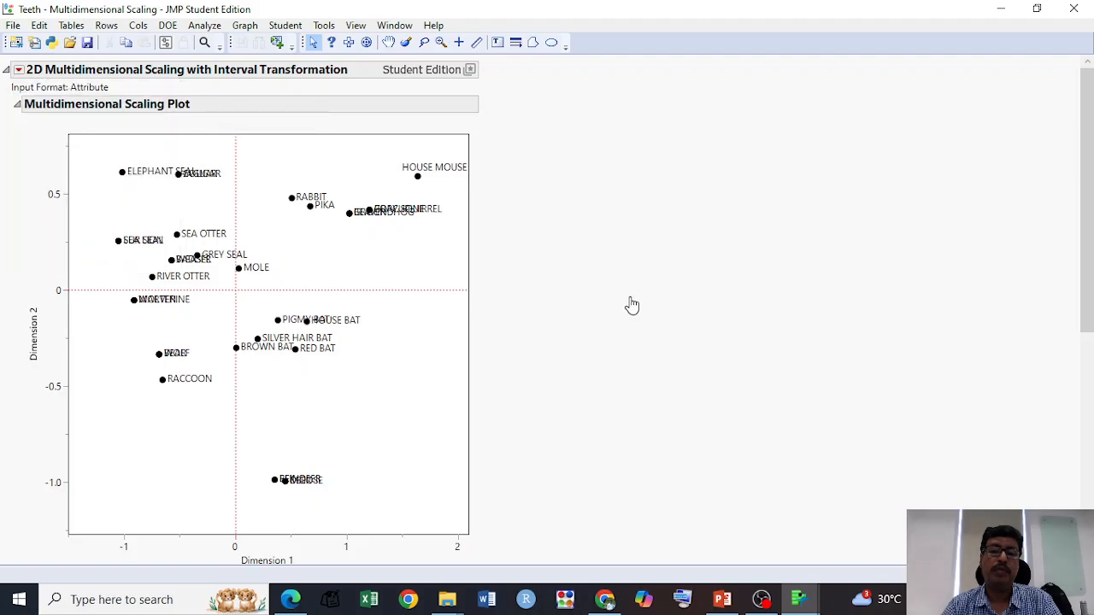
{"action": "scroll", "coordinate": [631, 306], "scroll_direction": "down", "scroll_amount": 5}
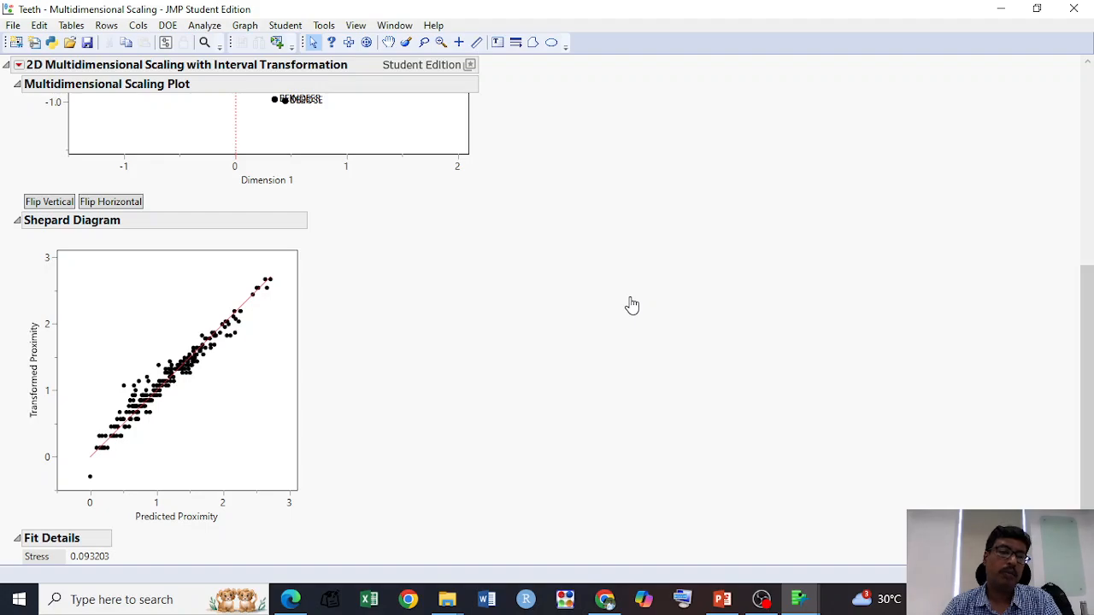
{"action": "scroll", "coordinate": [392, 333], "scroll_direction": "down", "scroll_amount": 1}
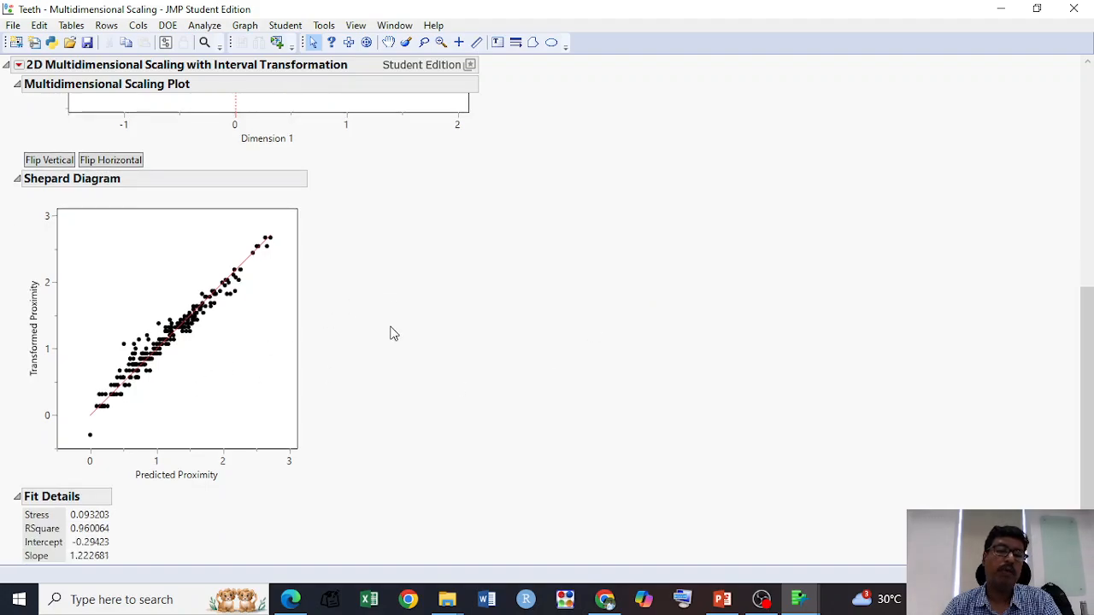